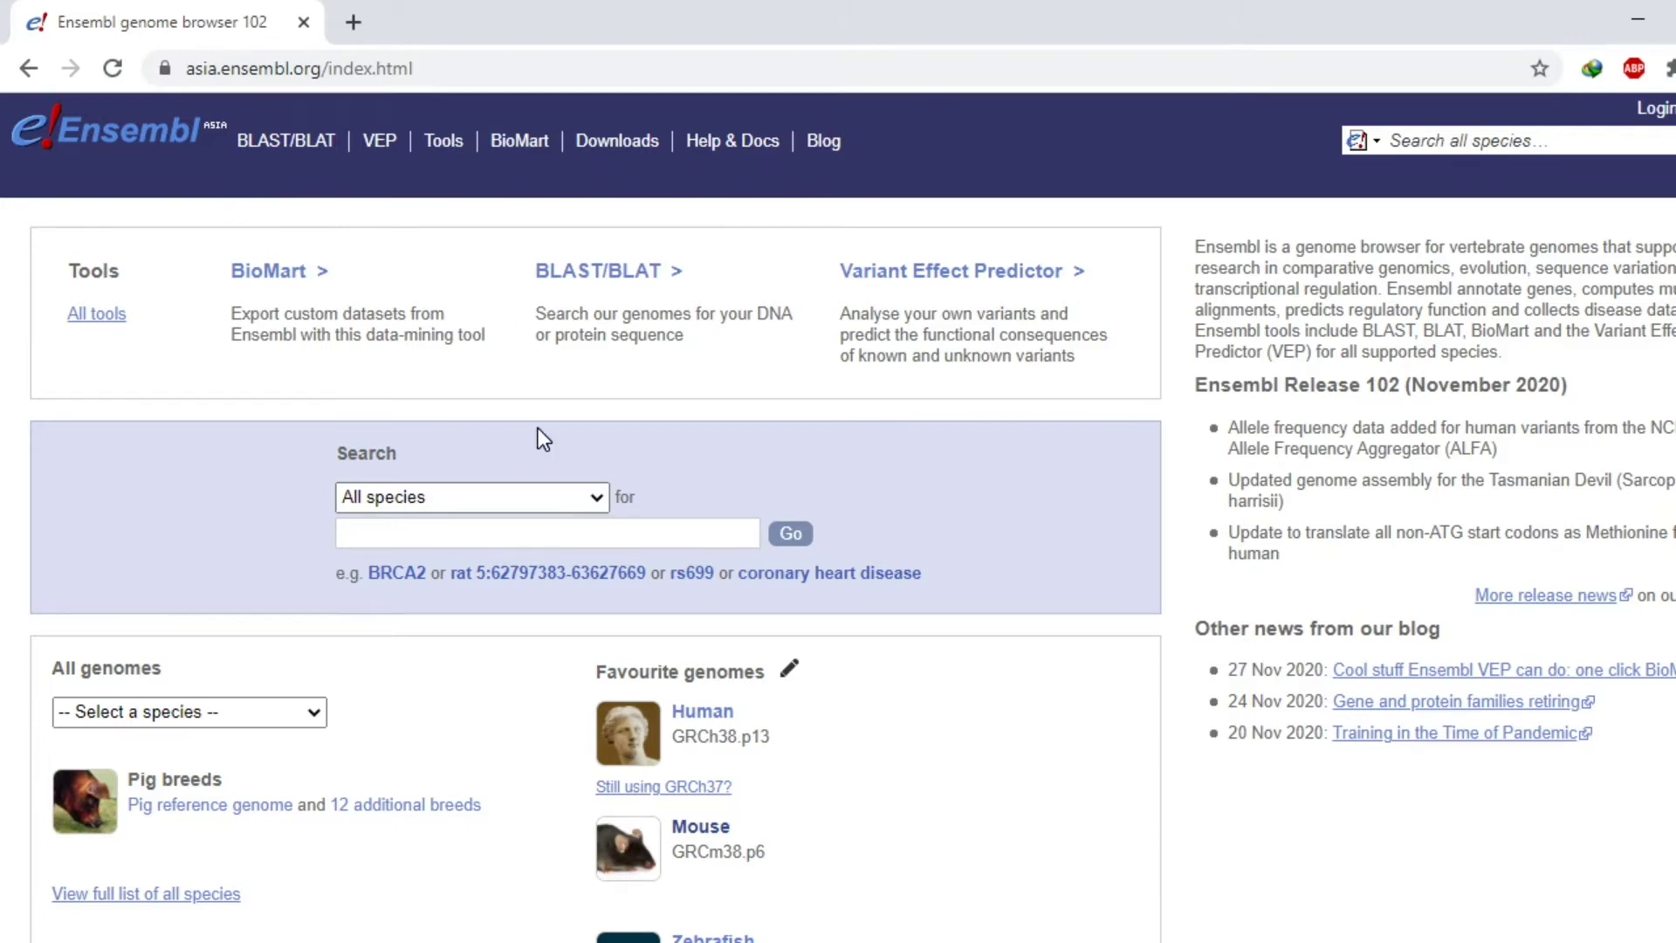
Set the search species to Sheep and enter igf1 as the search term.
left_click(596, 497)
type("sh")
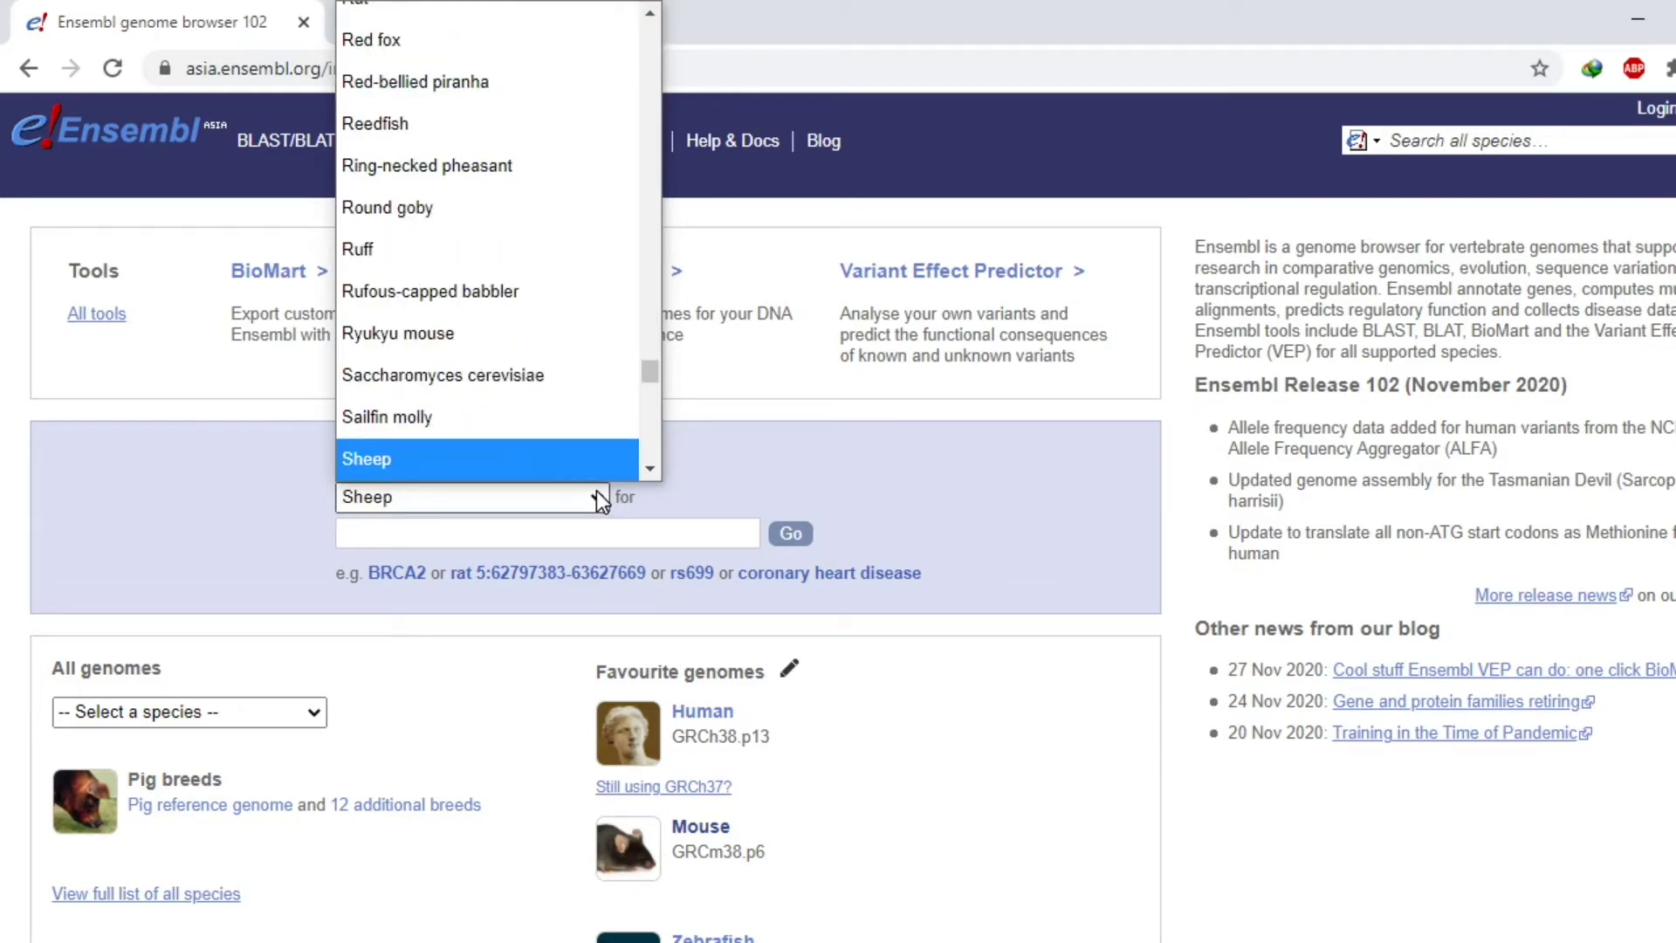
type("e")
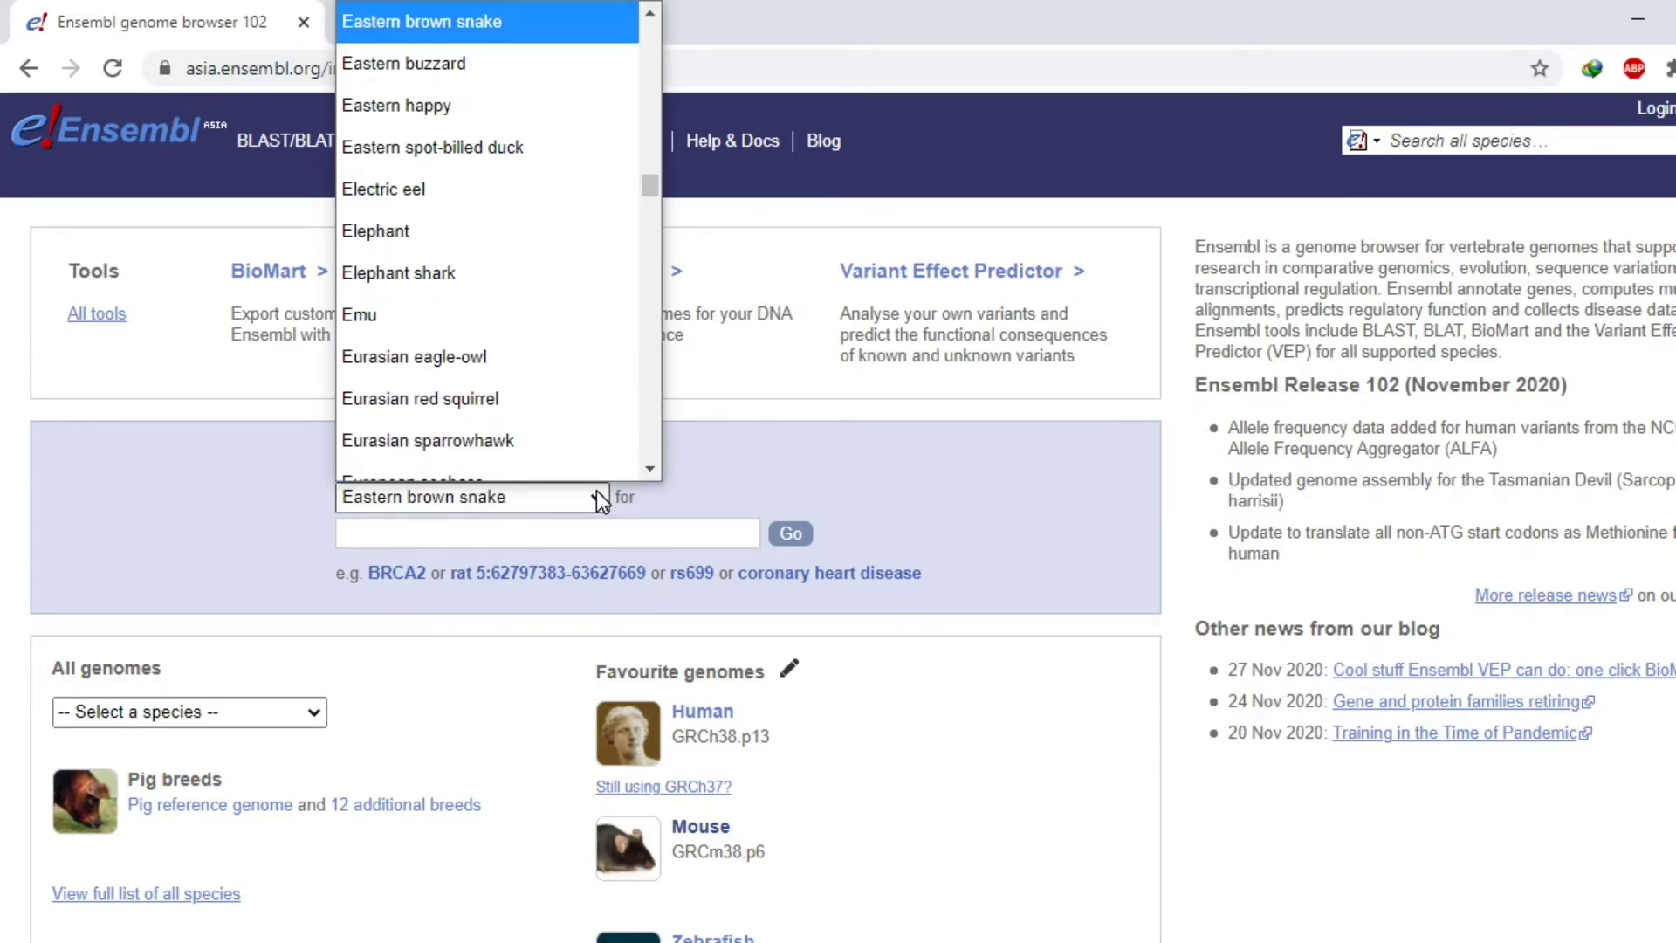
type("sheep")
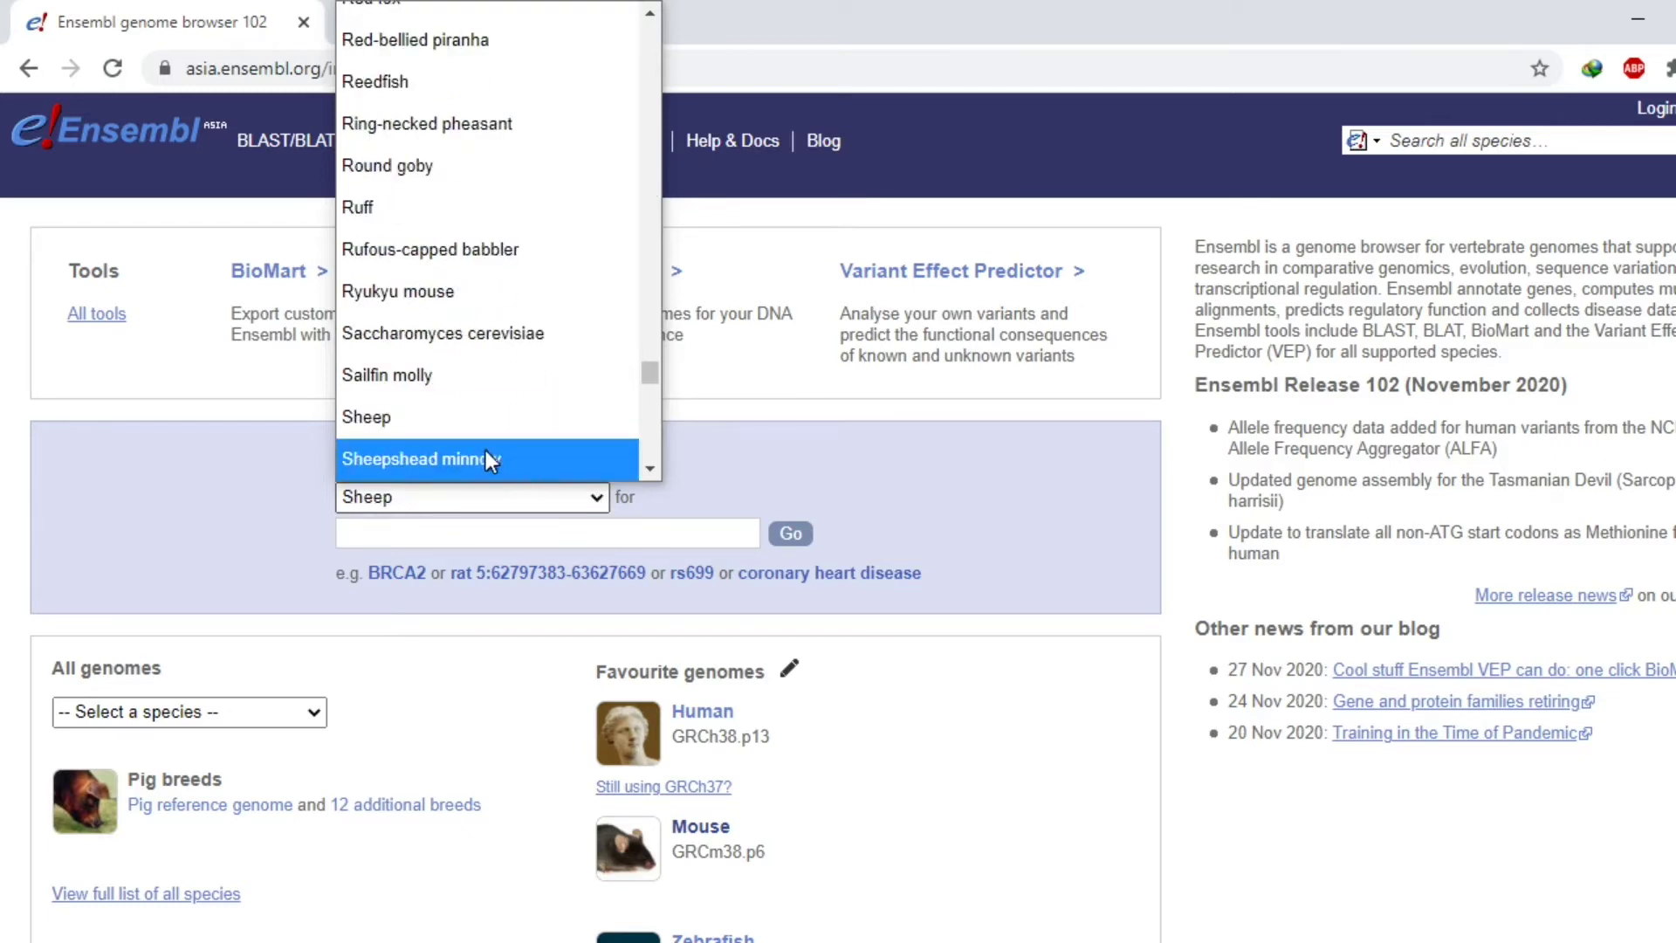
left_click(512, 416)
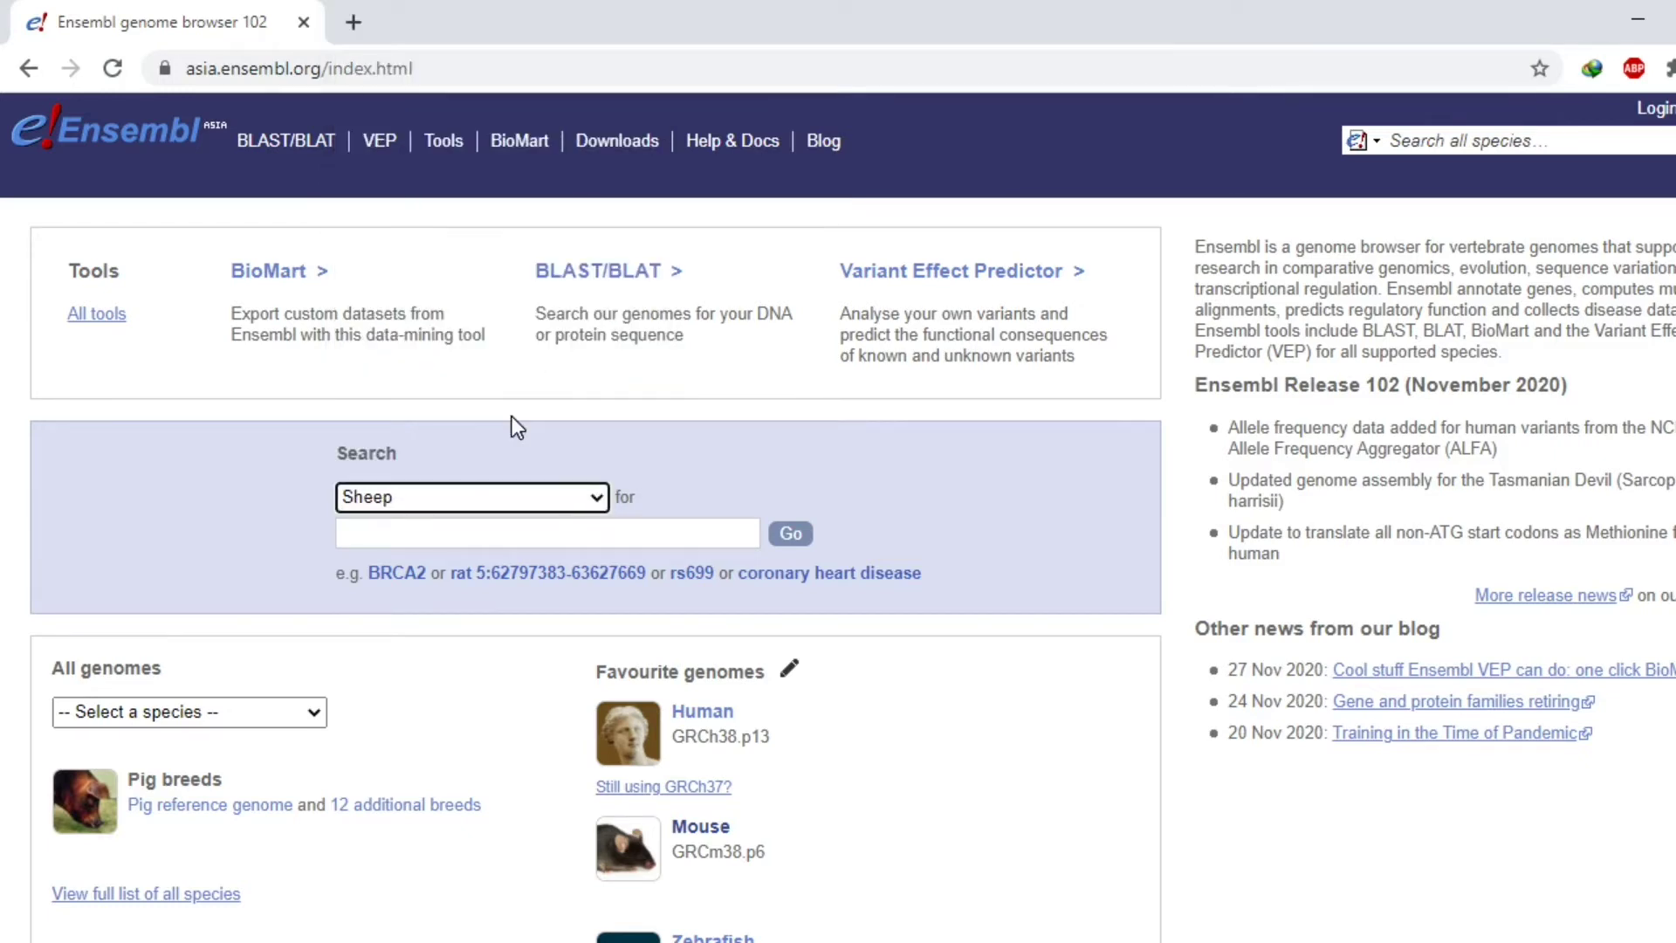
left_click(381, 529)
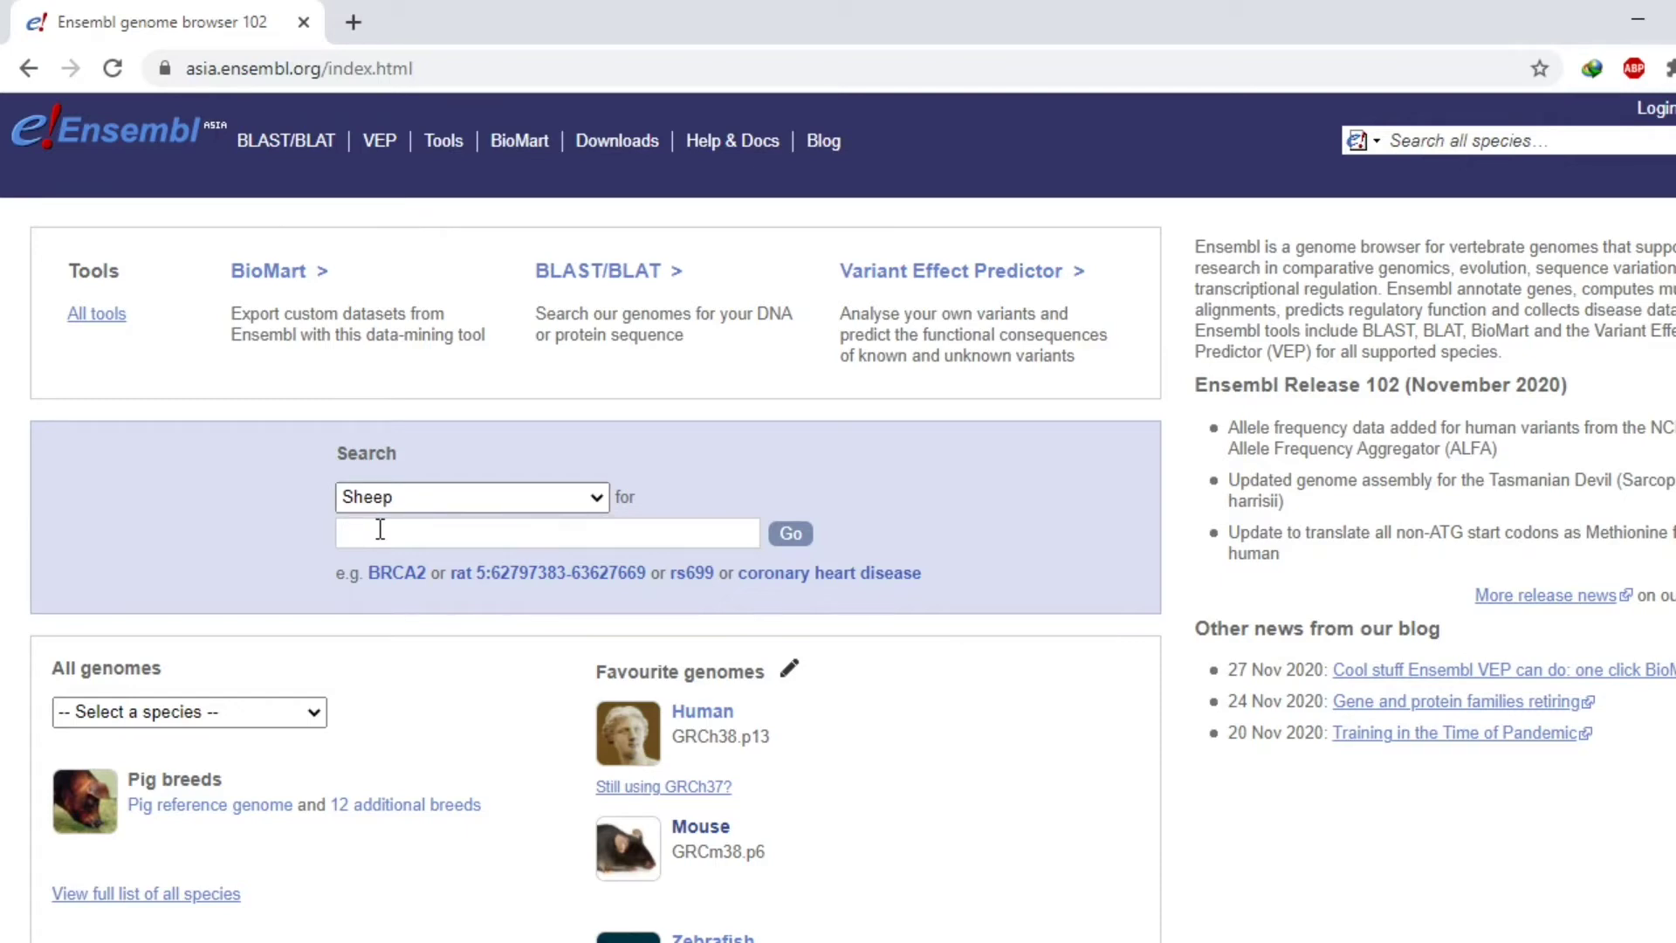
type("igf1")
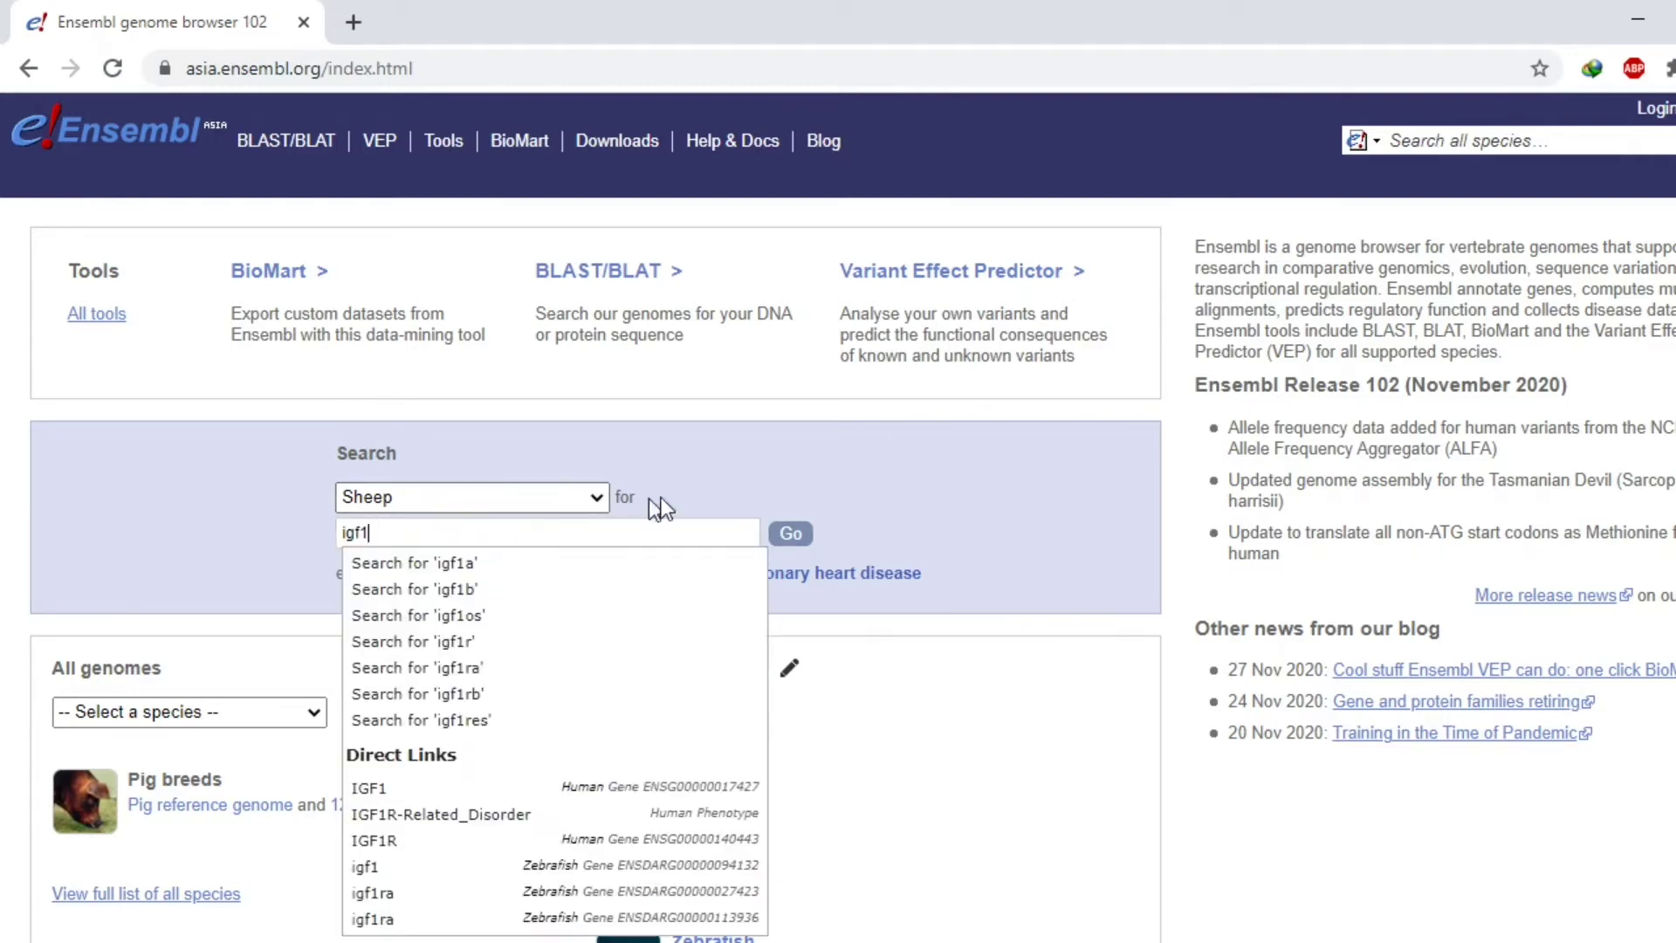
Run the igf1 Sheep search and open the 'IGF1 (Sheep Gene, Breed: texel)' result.
left_click(793, 536)
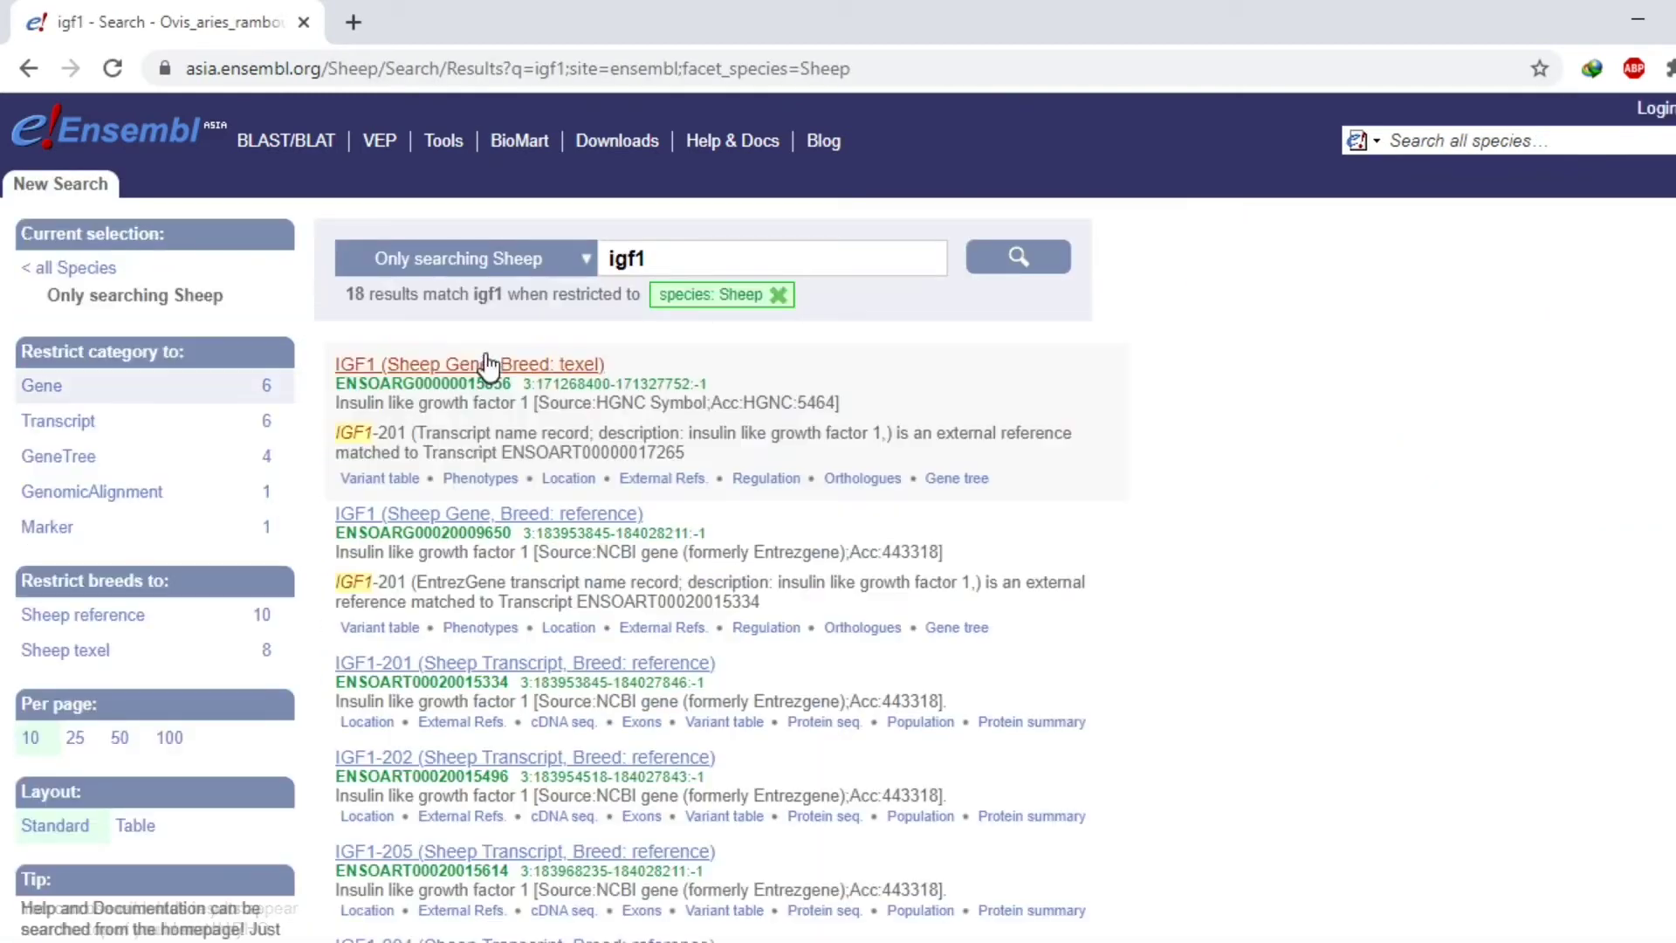
left_click(428, 373)
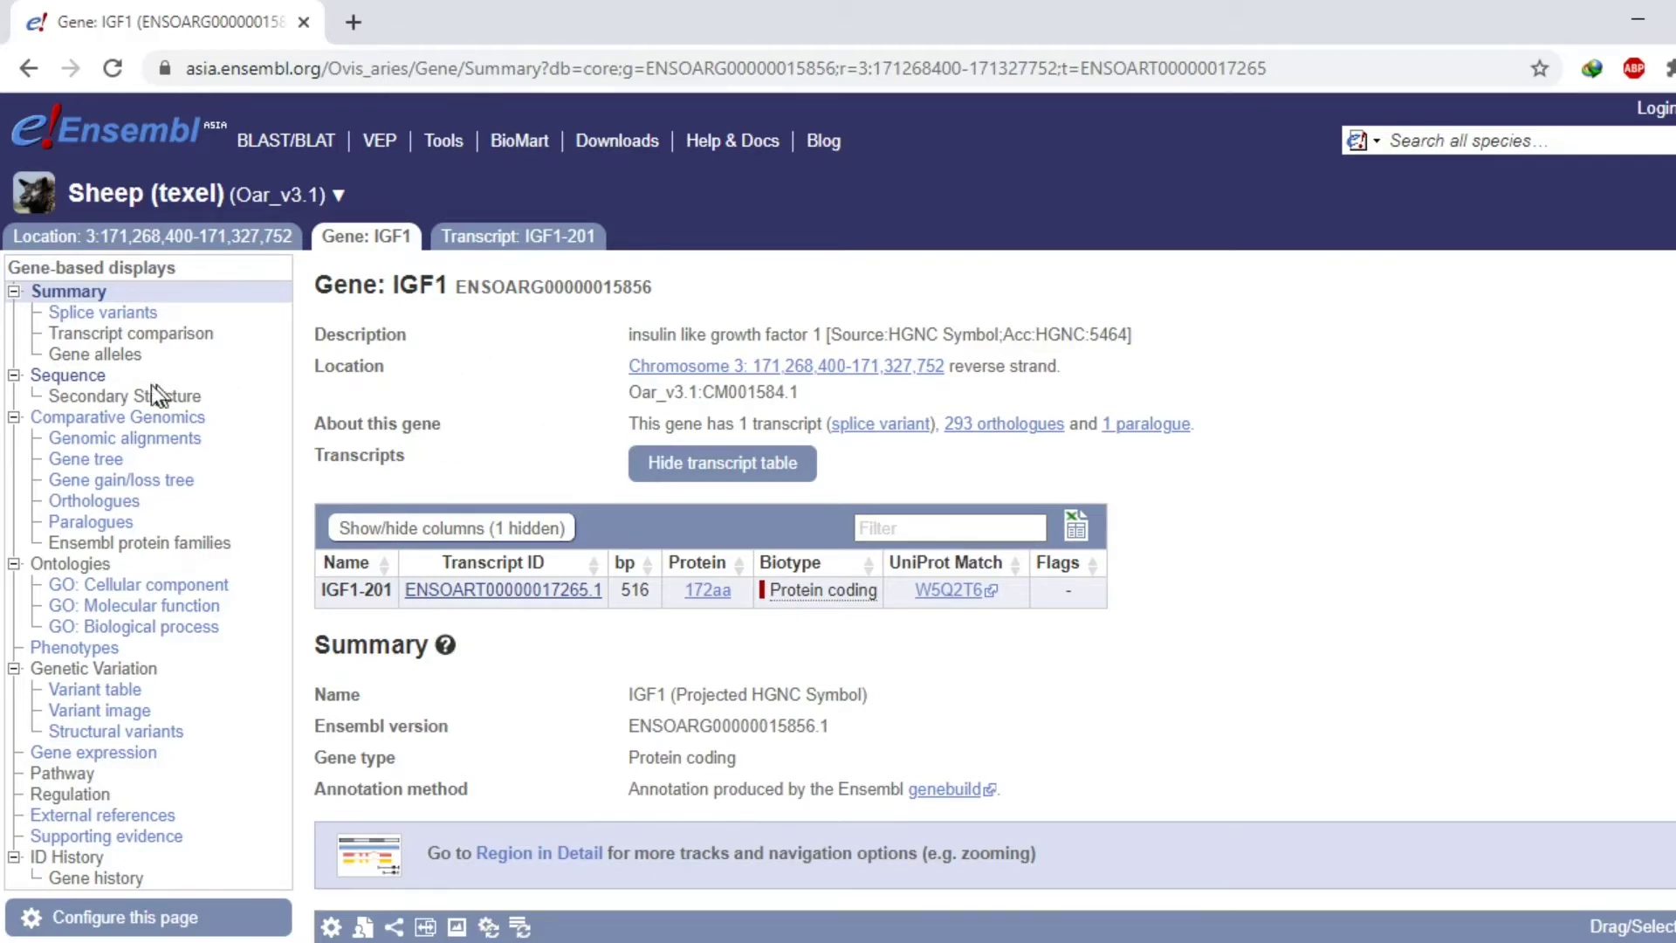
Open the IGF1 Sequence view in a new tab, then show the IGF1-201 transcript summary.
right_click(81, 373)
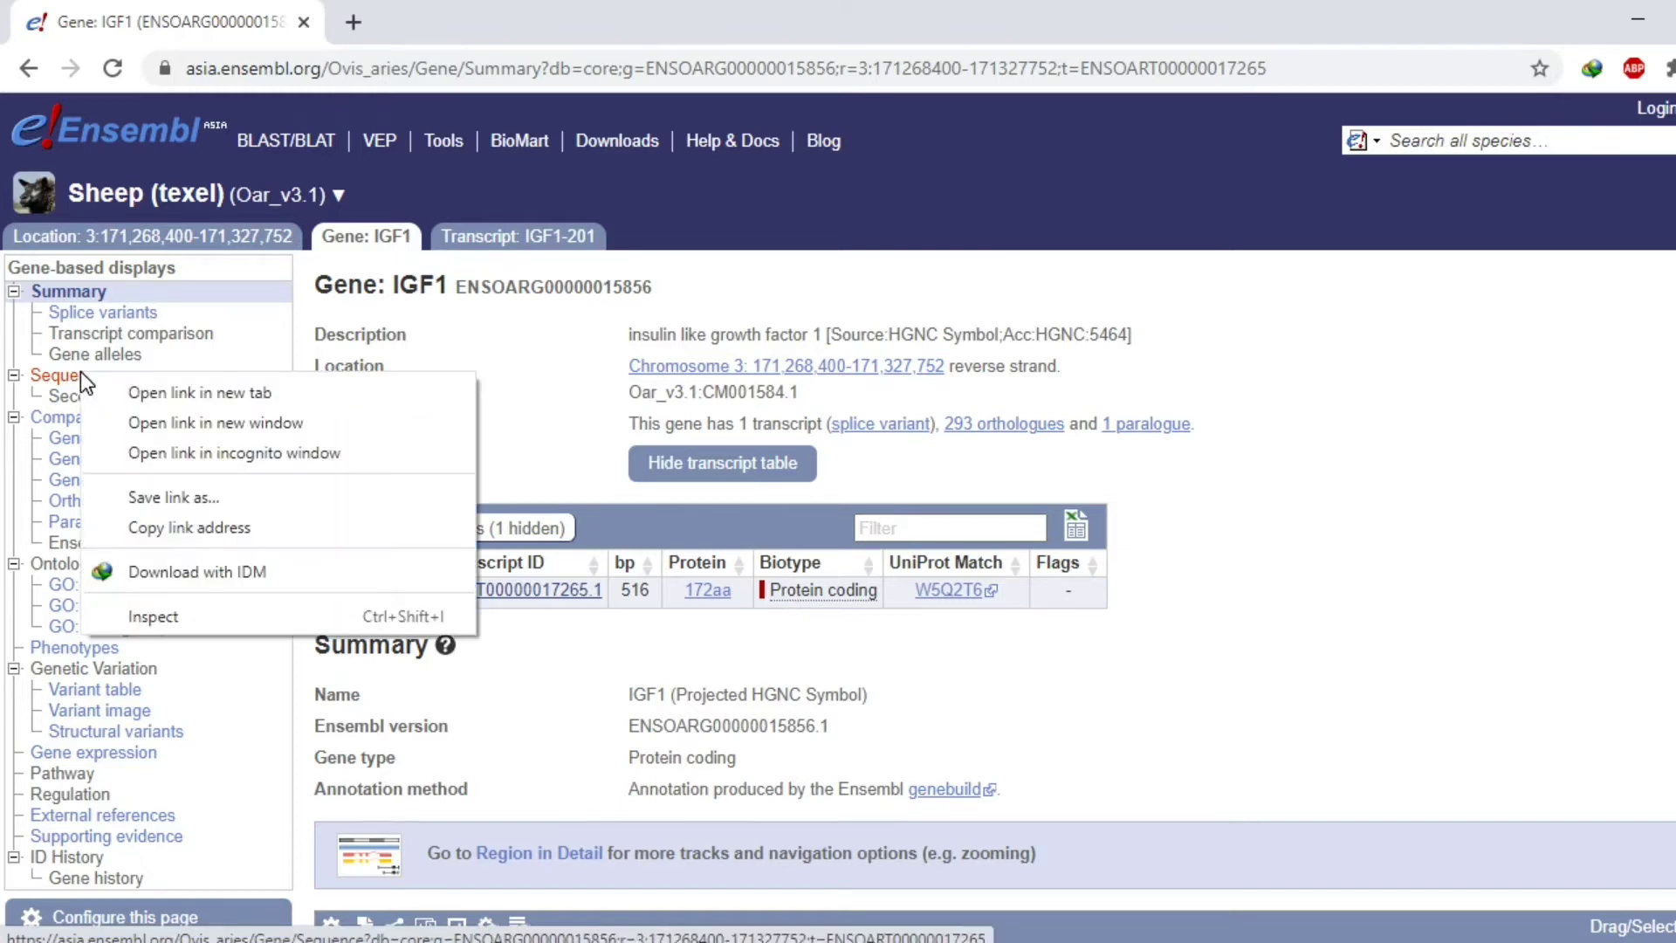
left_click(159, 392)
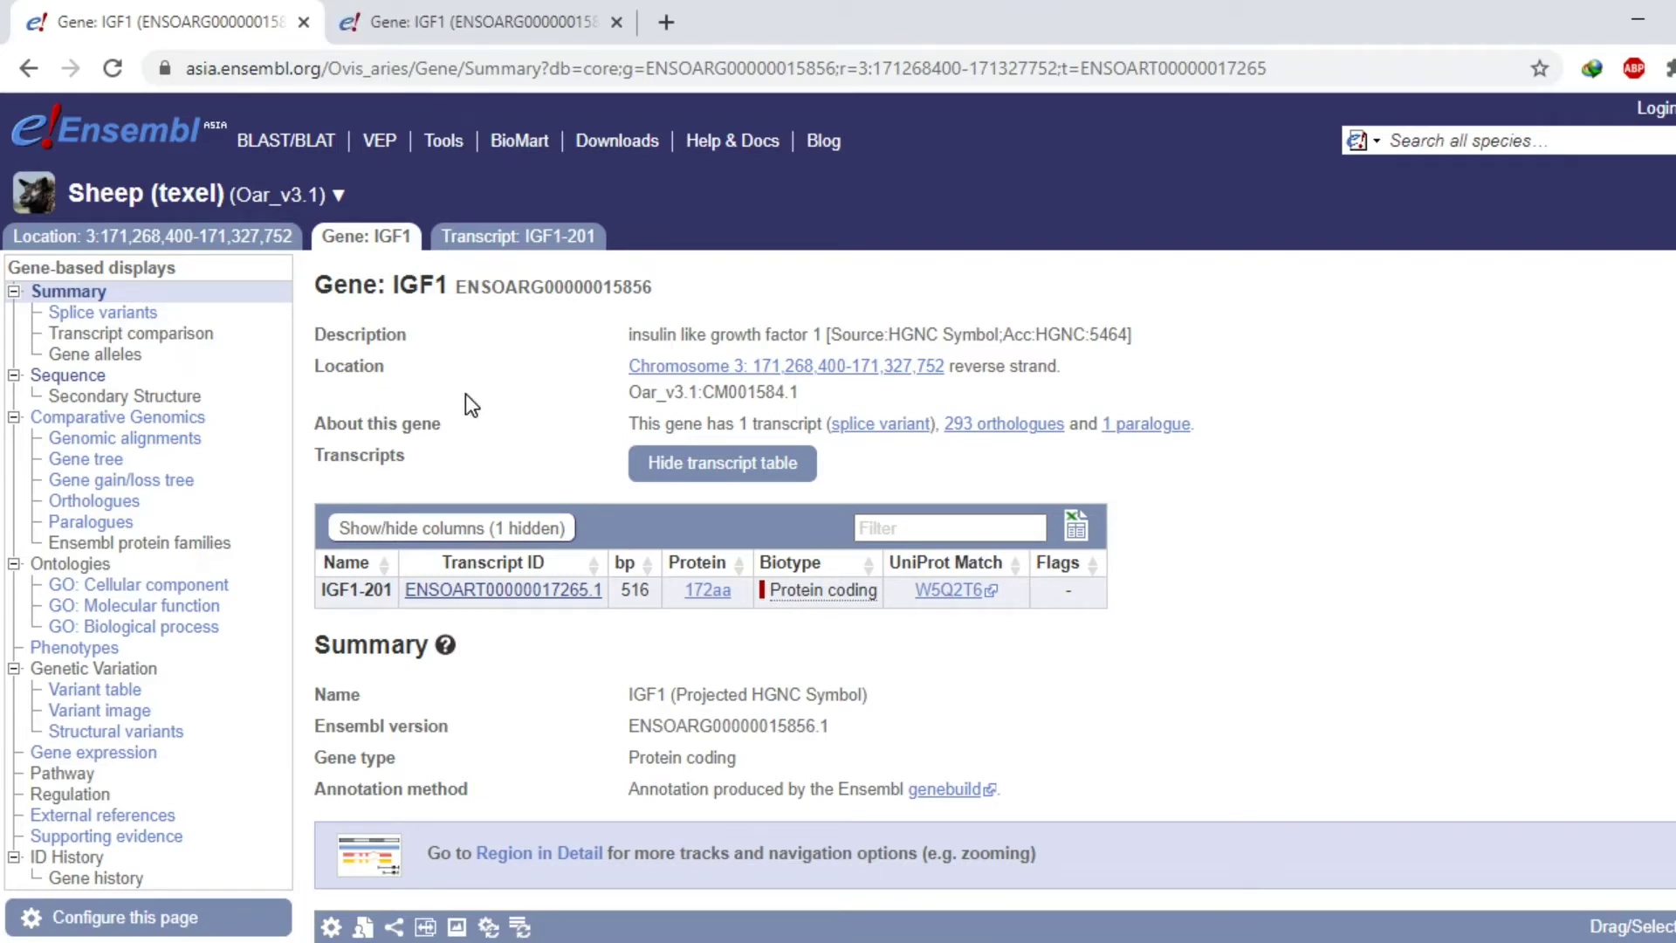
left_click(523, 243)
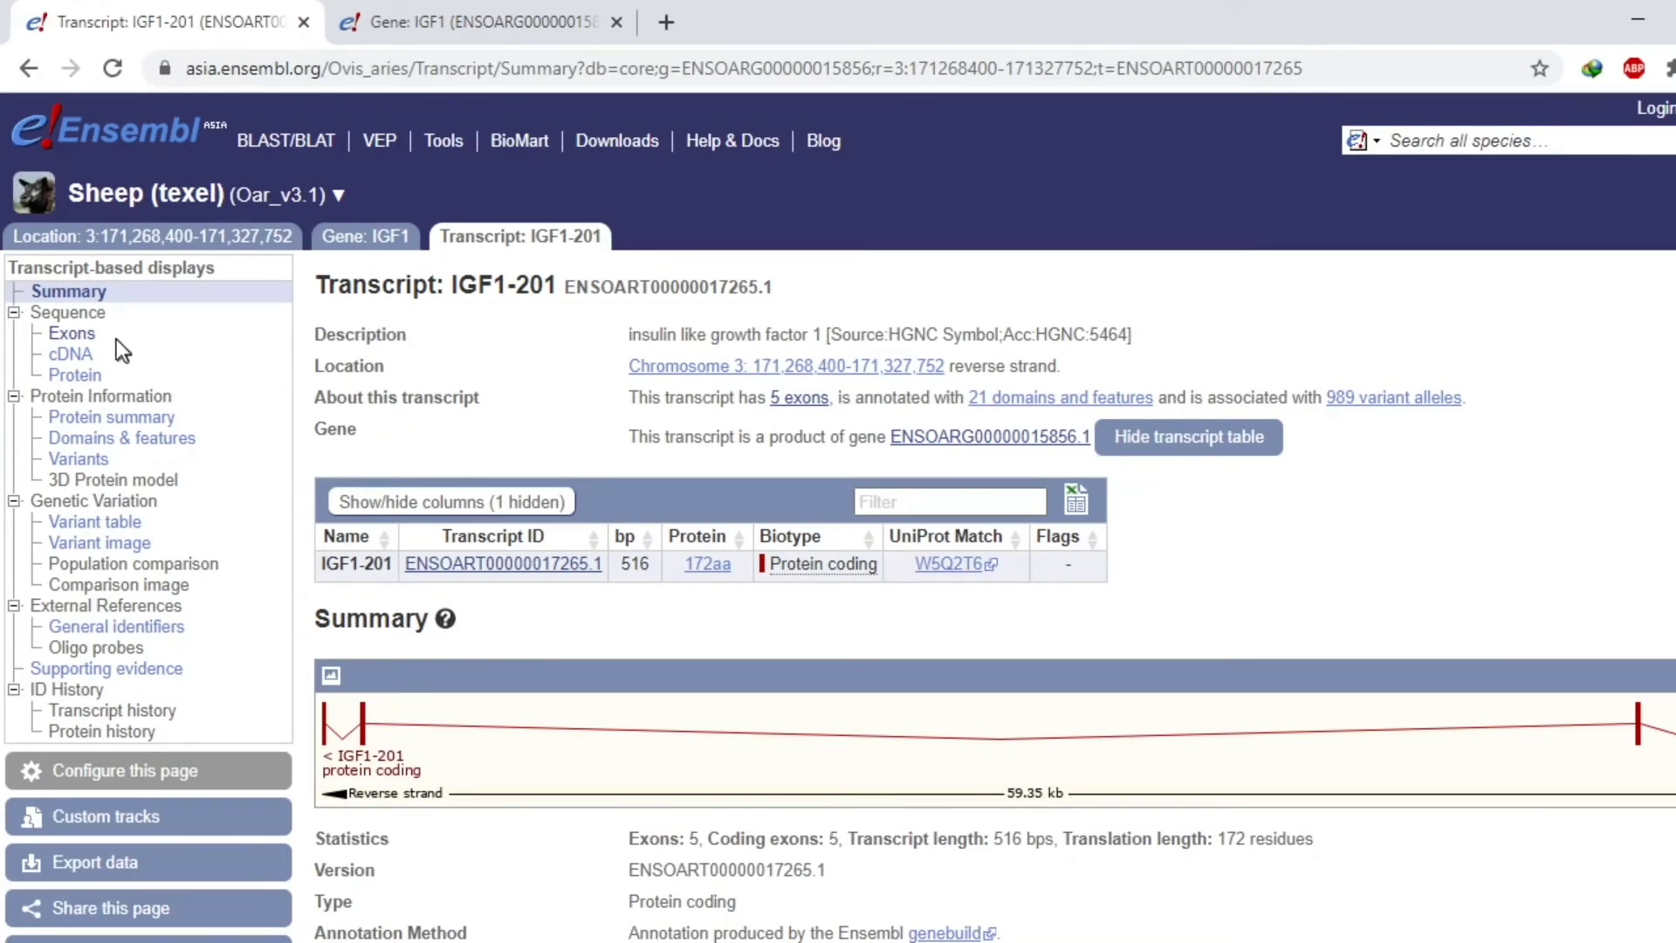
List IGF1-201's five exons with sequences and show details of synonymous C/T variant rs600896367 in exon 2.
left_click(70, 336)
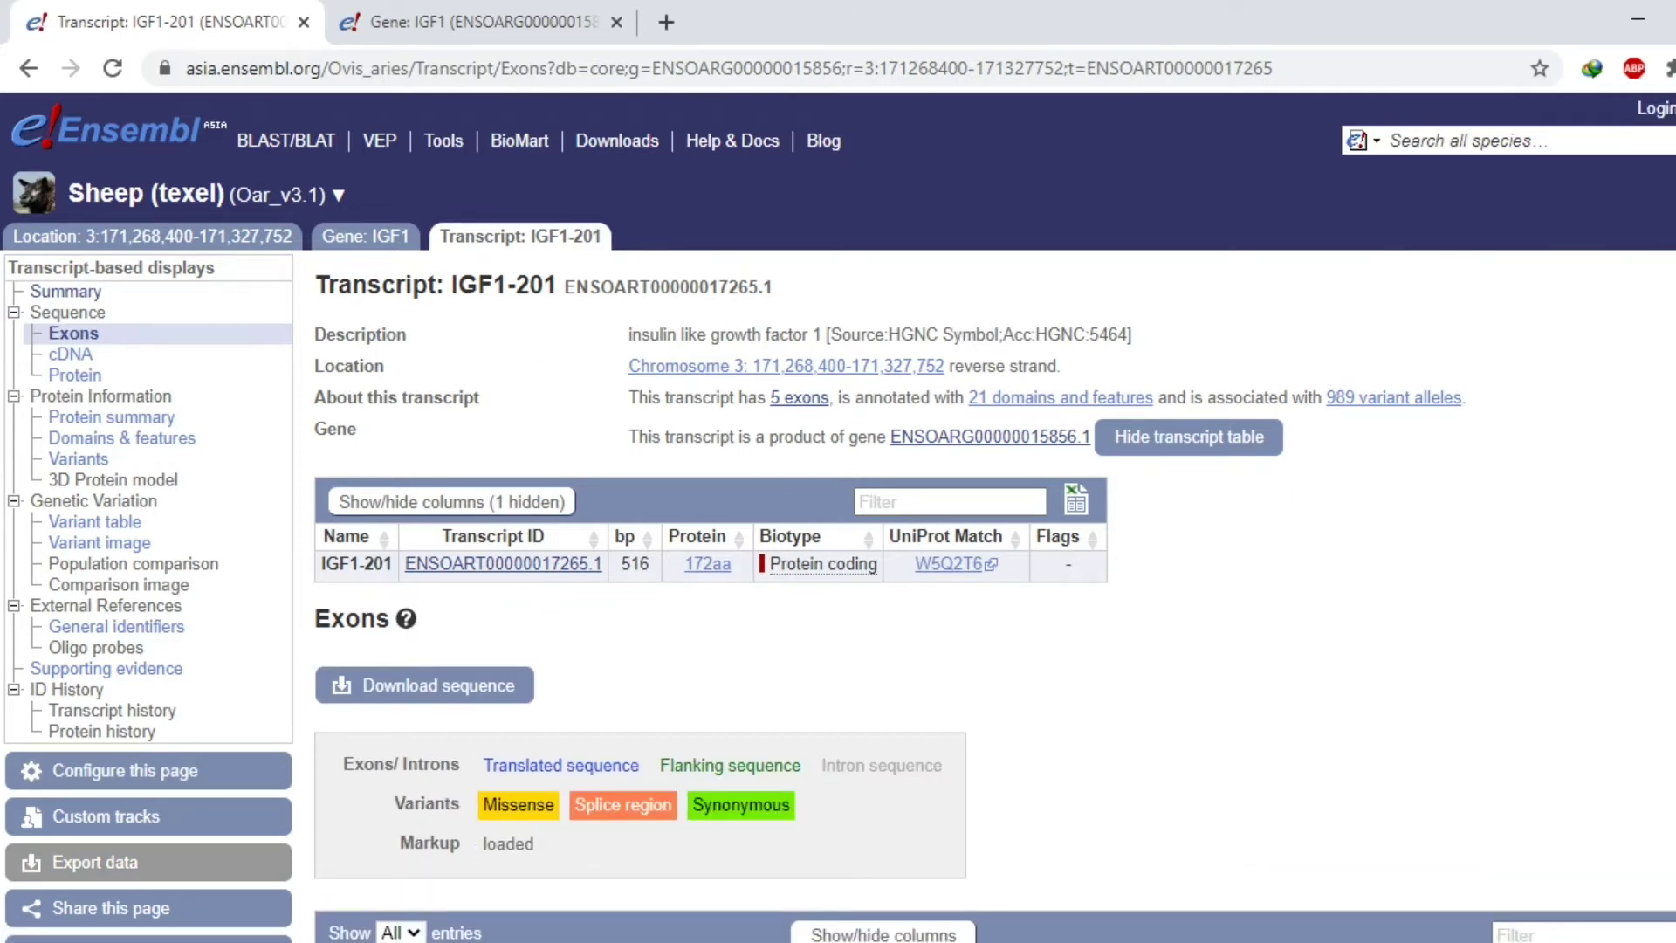
scroll(838, 516, "down", 3)
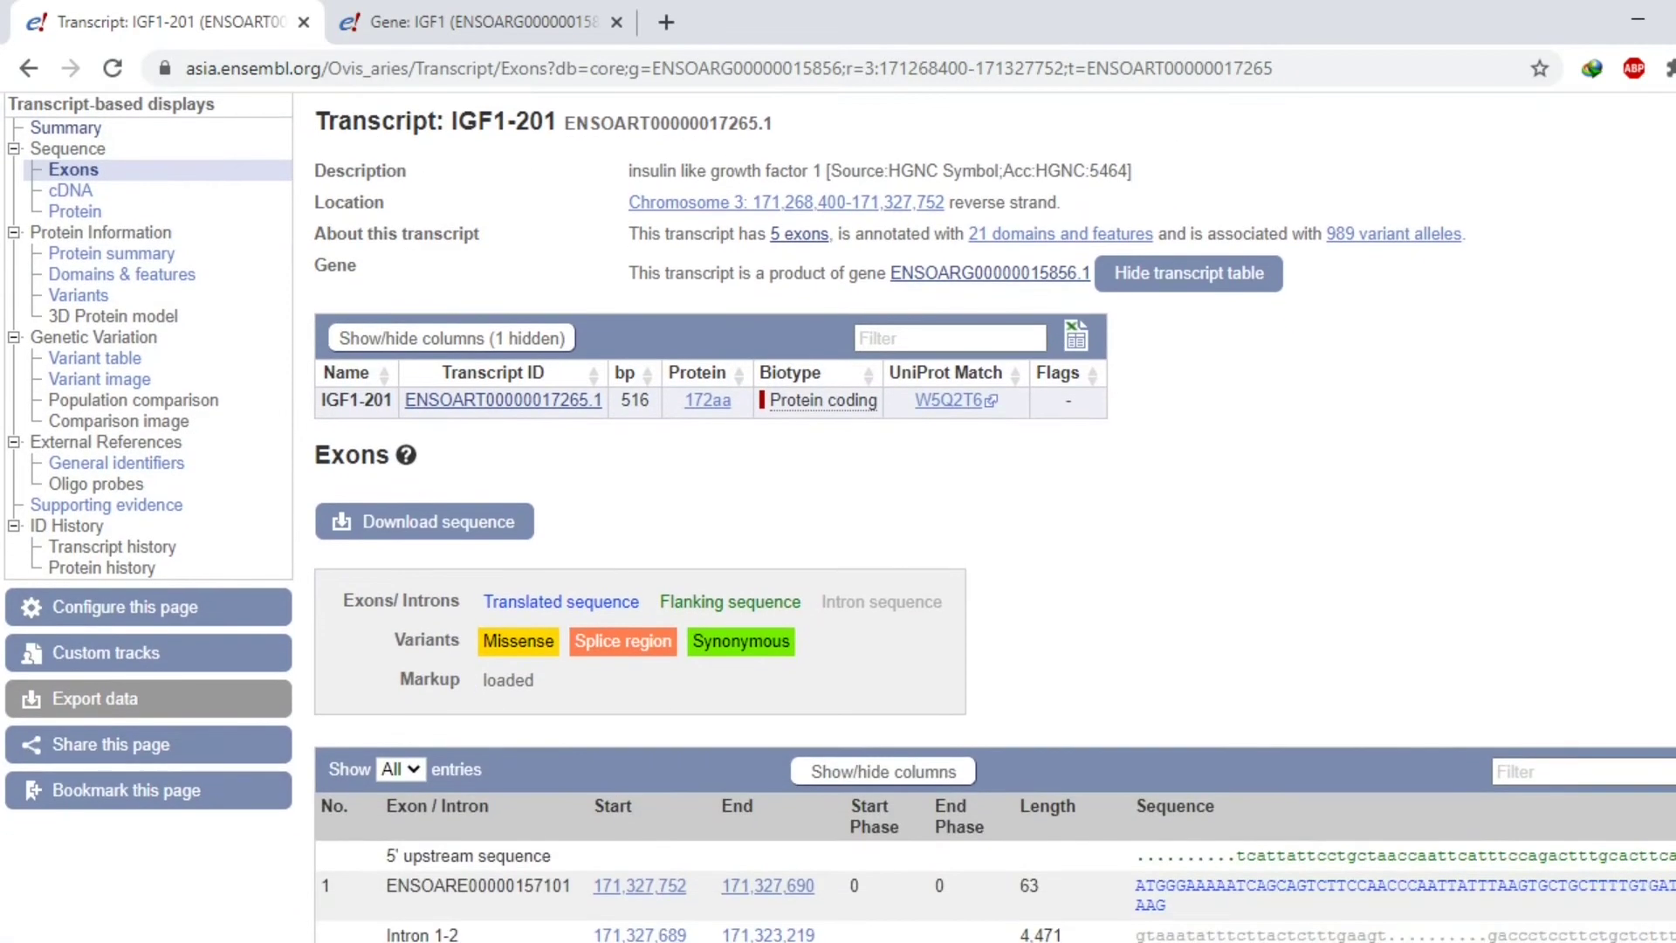
scroll(838, 515, "down", 3)
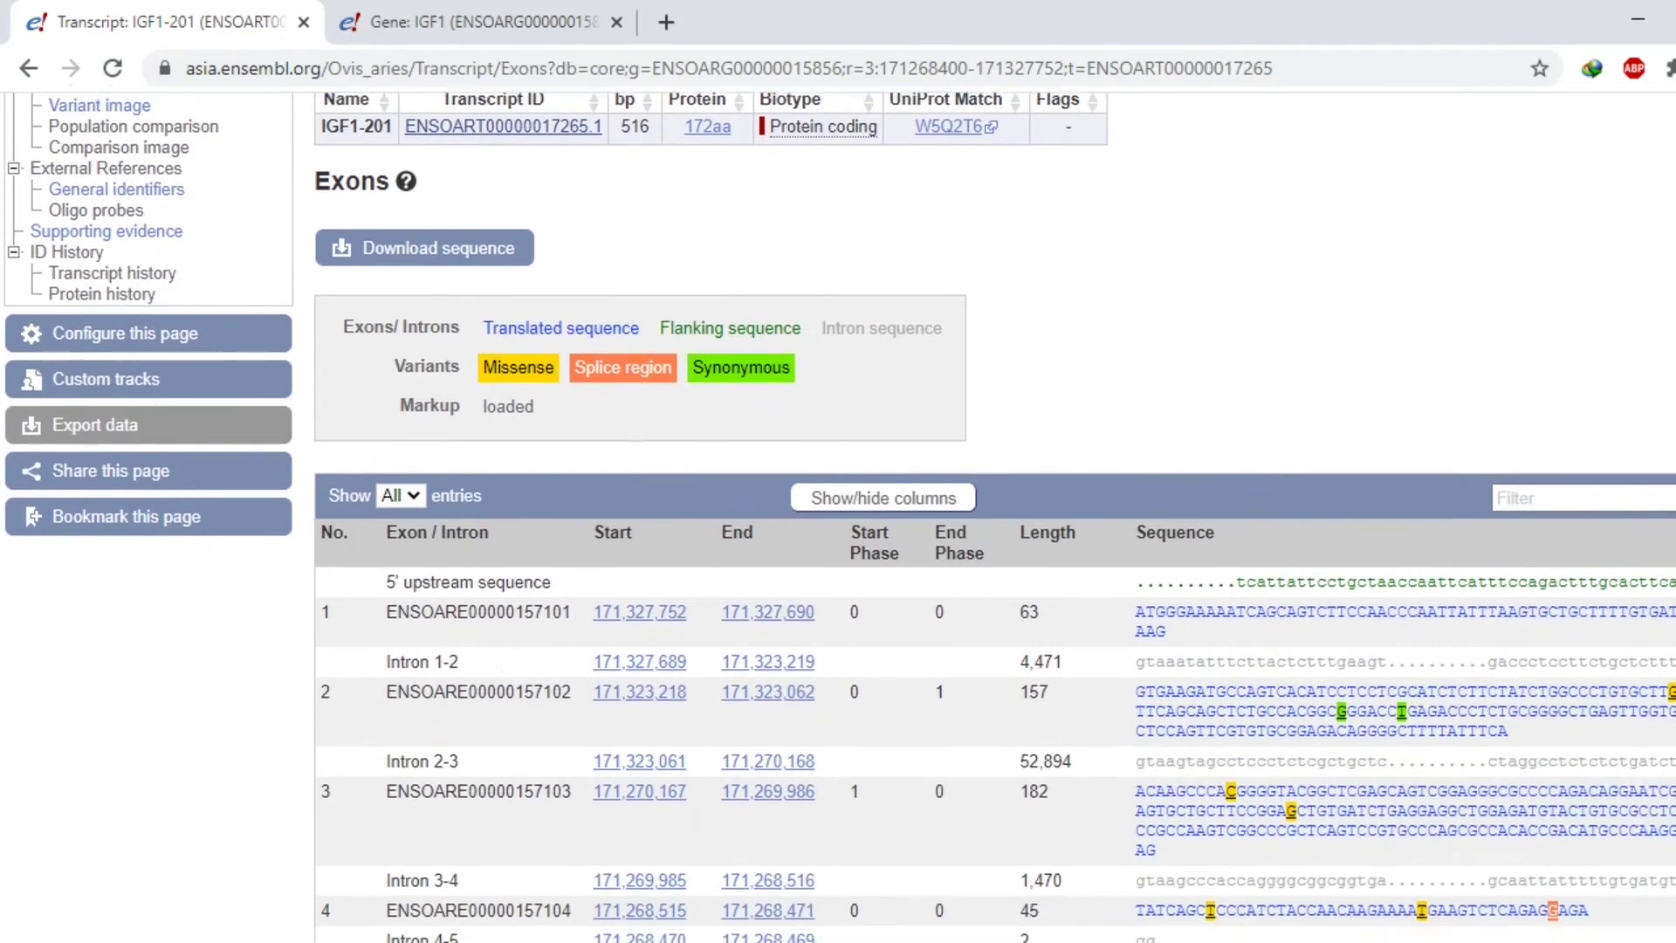
scroll(1132, 550, "down", 1)
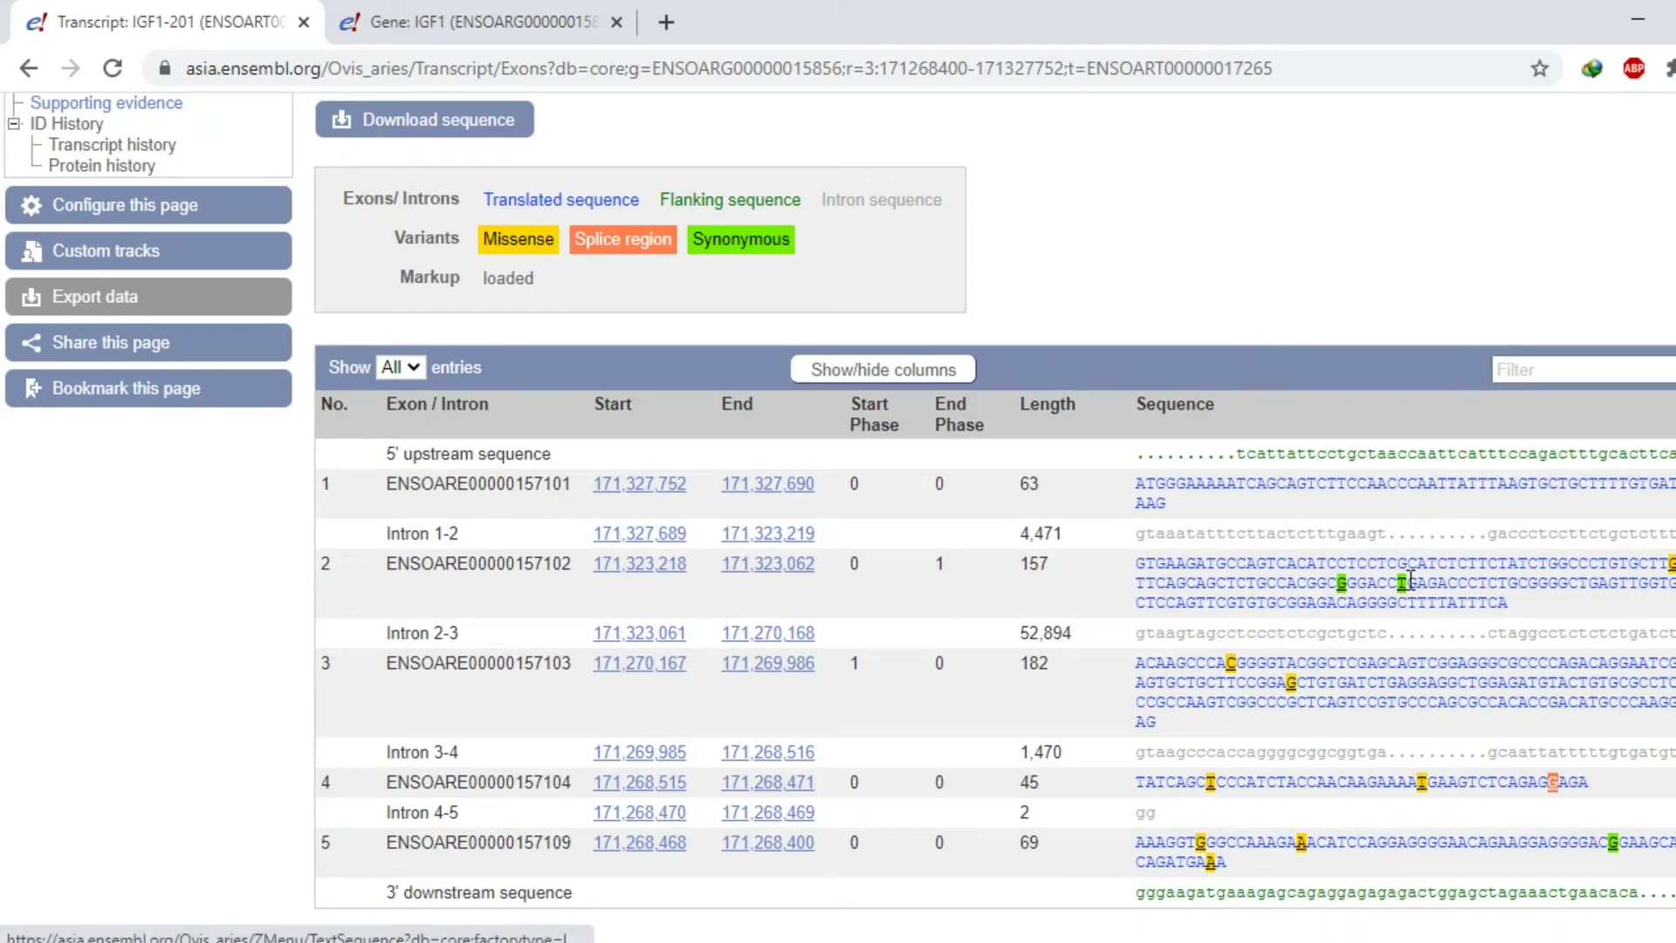
left_click(1342, 584)
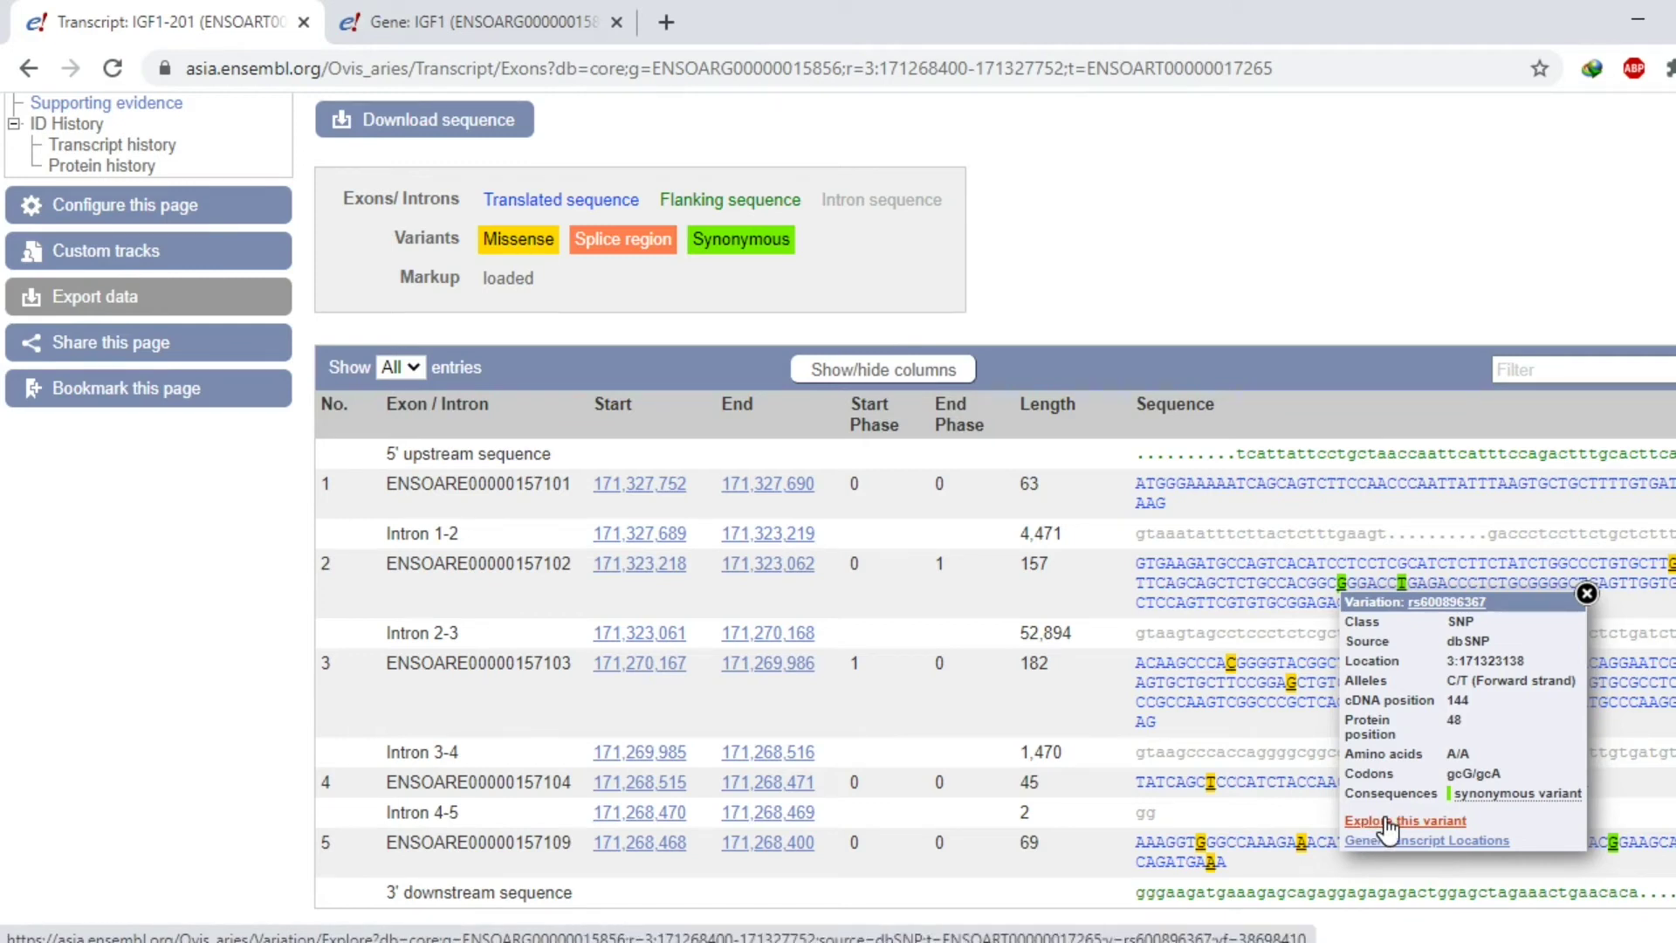
Open the full 'Explore this variant' page for rs600896367.
left_click(1386, 830)
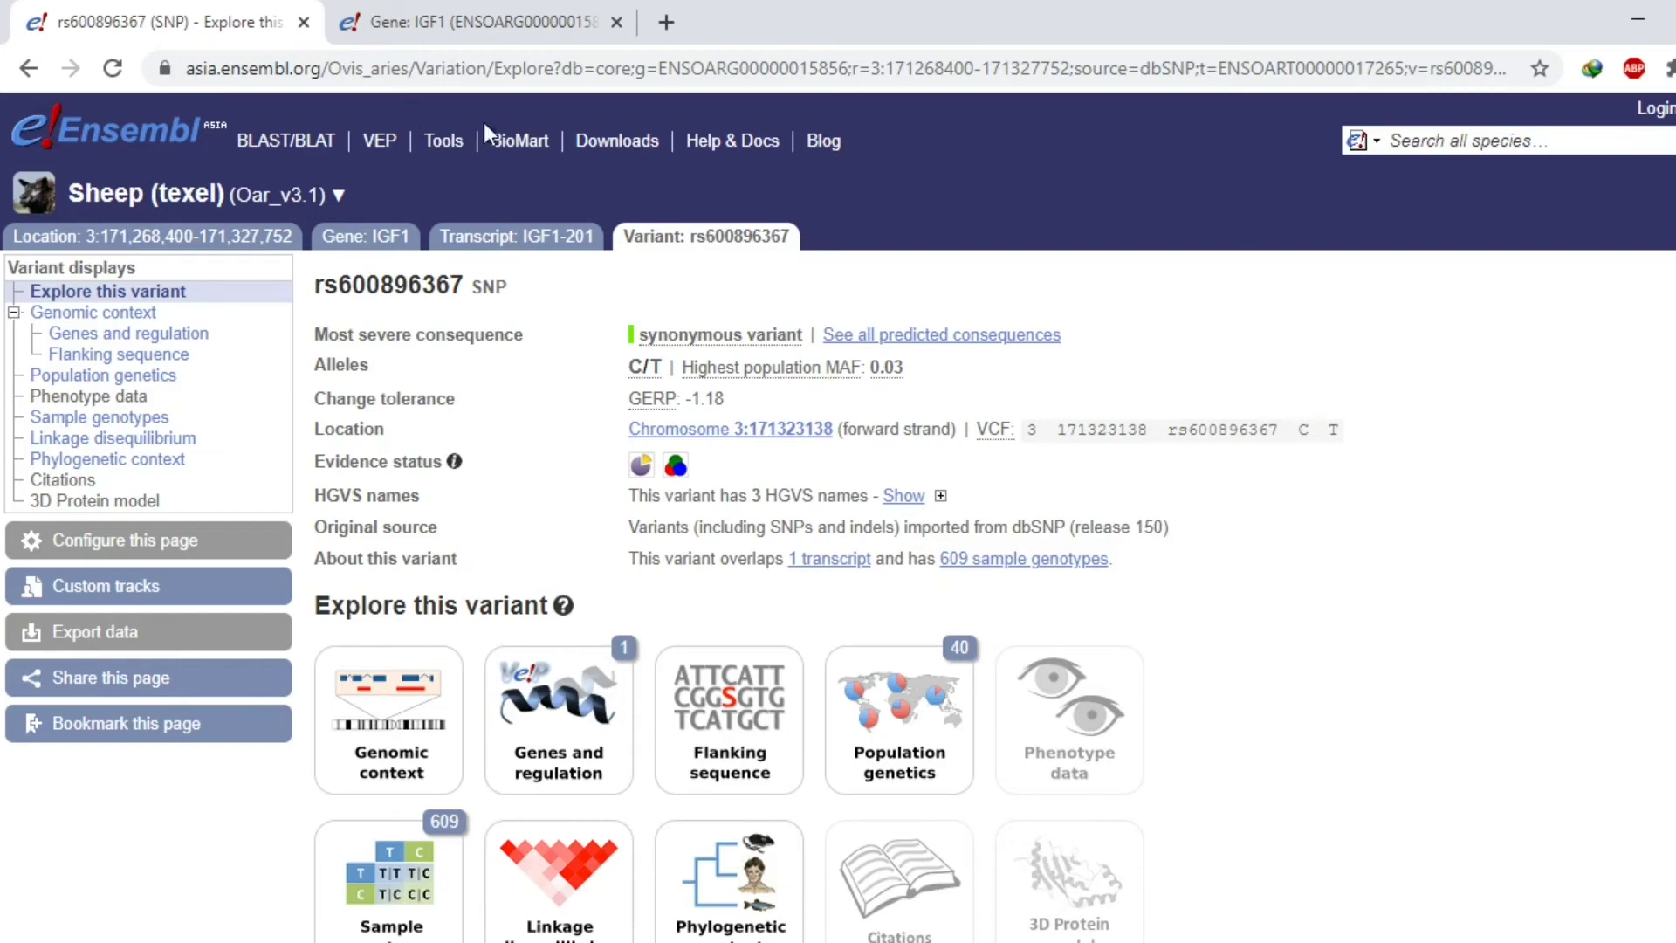
left_click(493, 21)
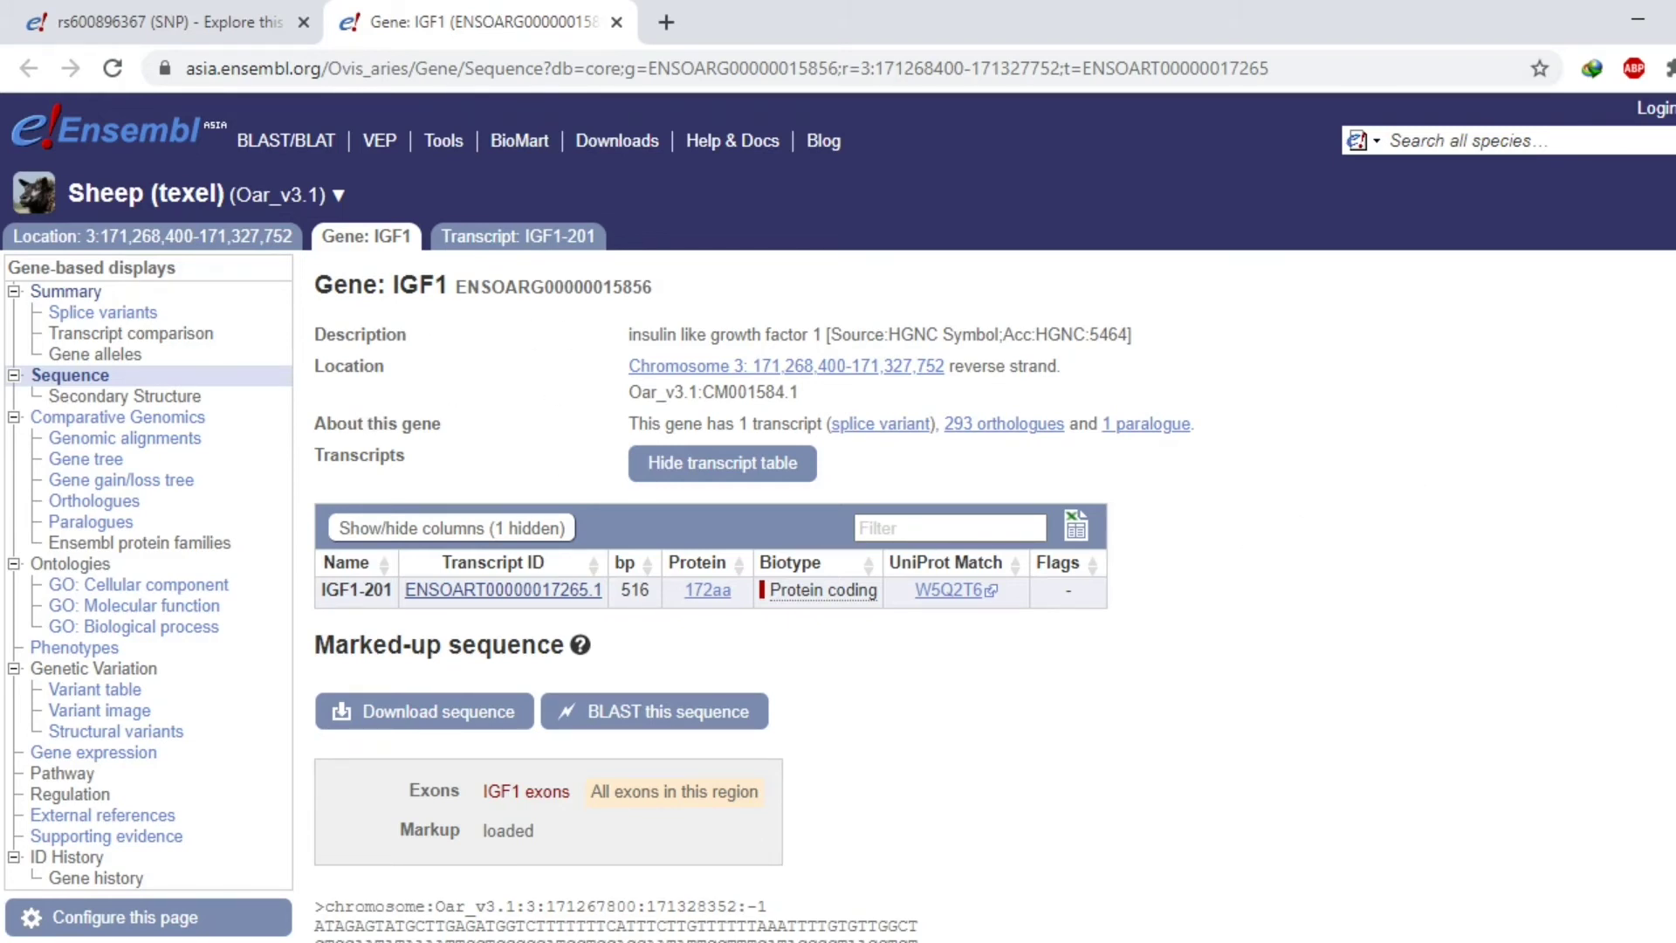
scroll(839, 524, "down", 6)
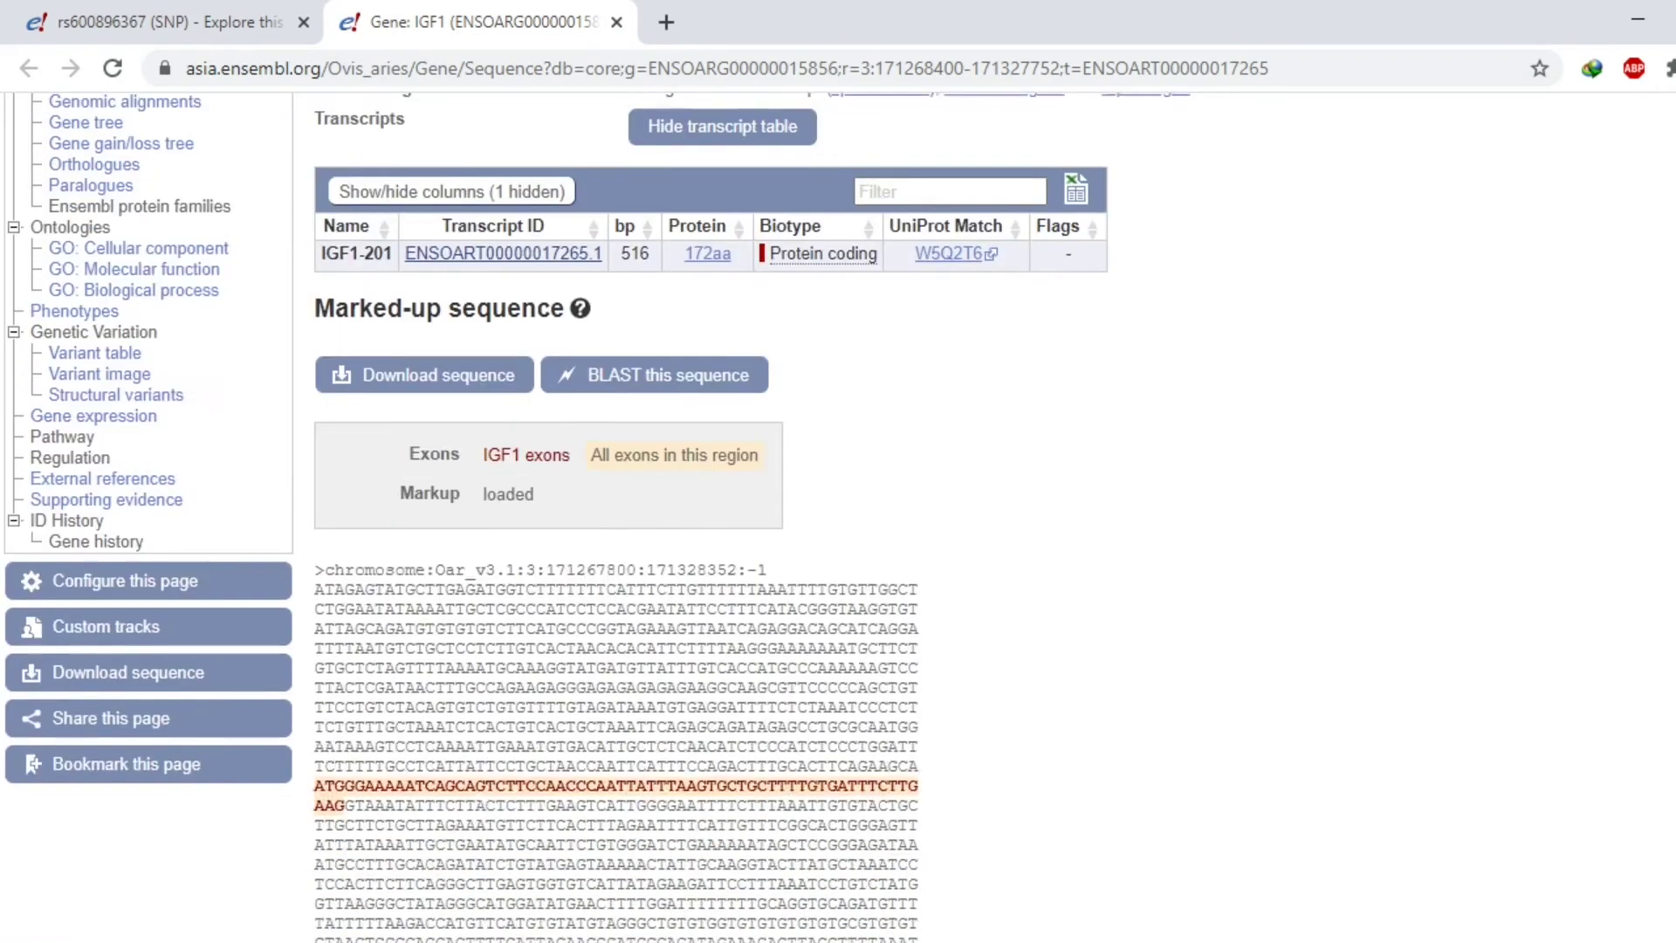
scroll(616, 524, "up", 2)
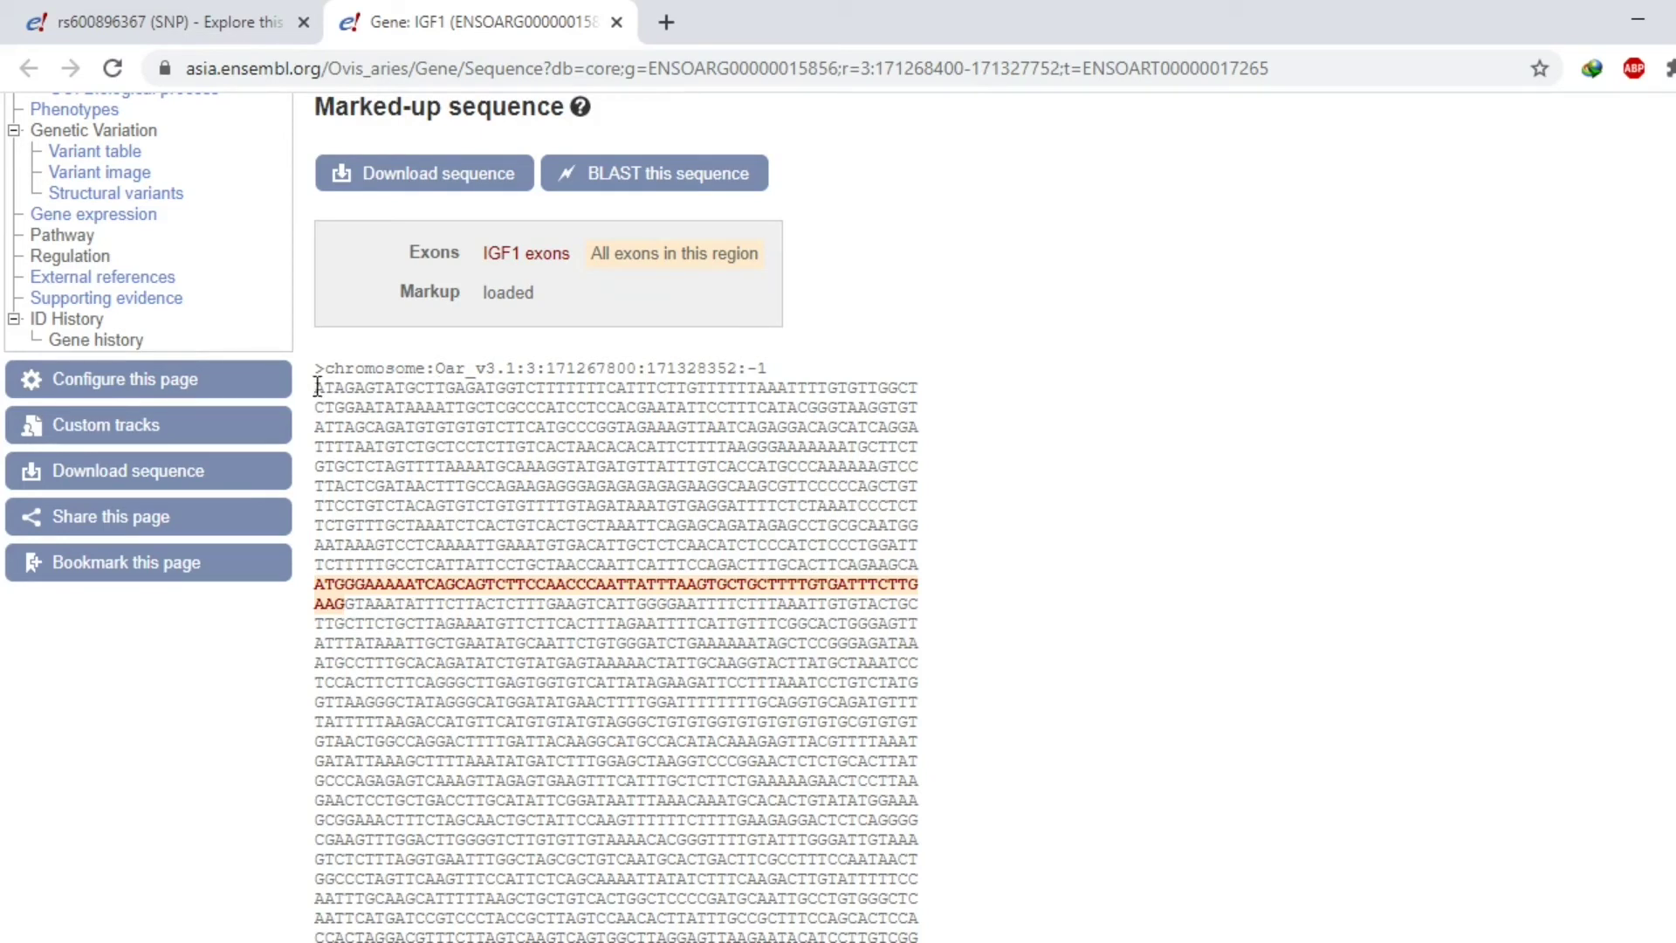
left_click_drag(313, 388, 644, 576)
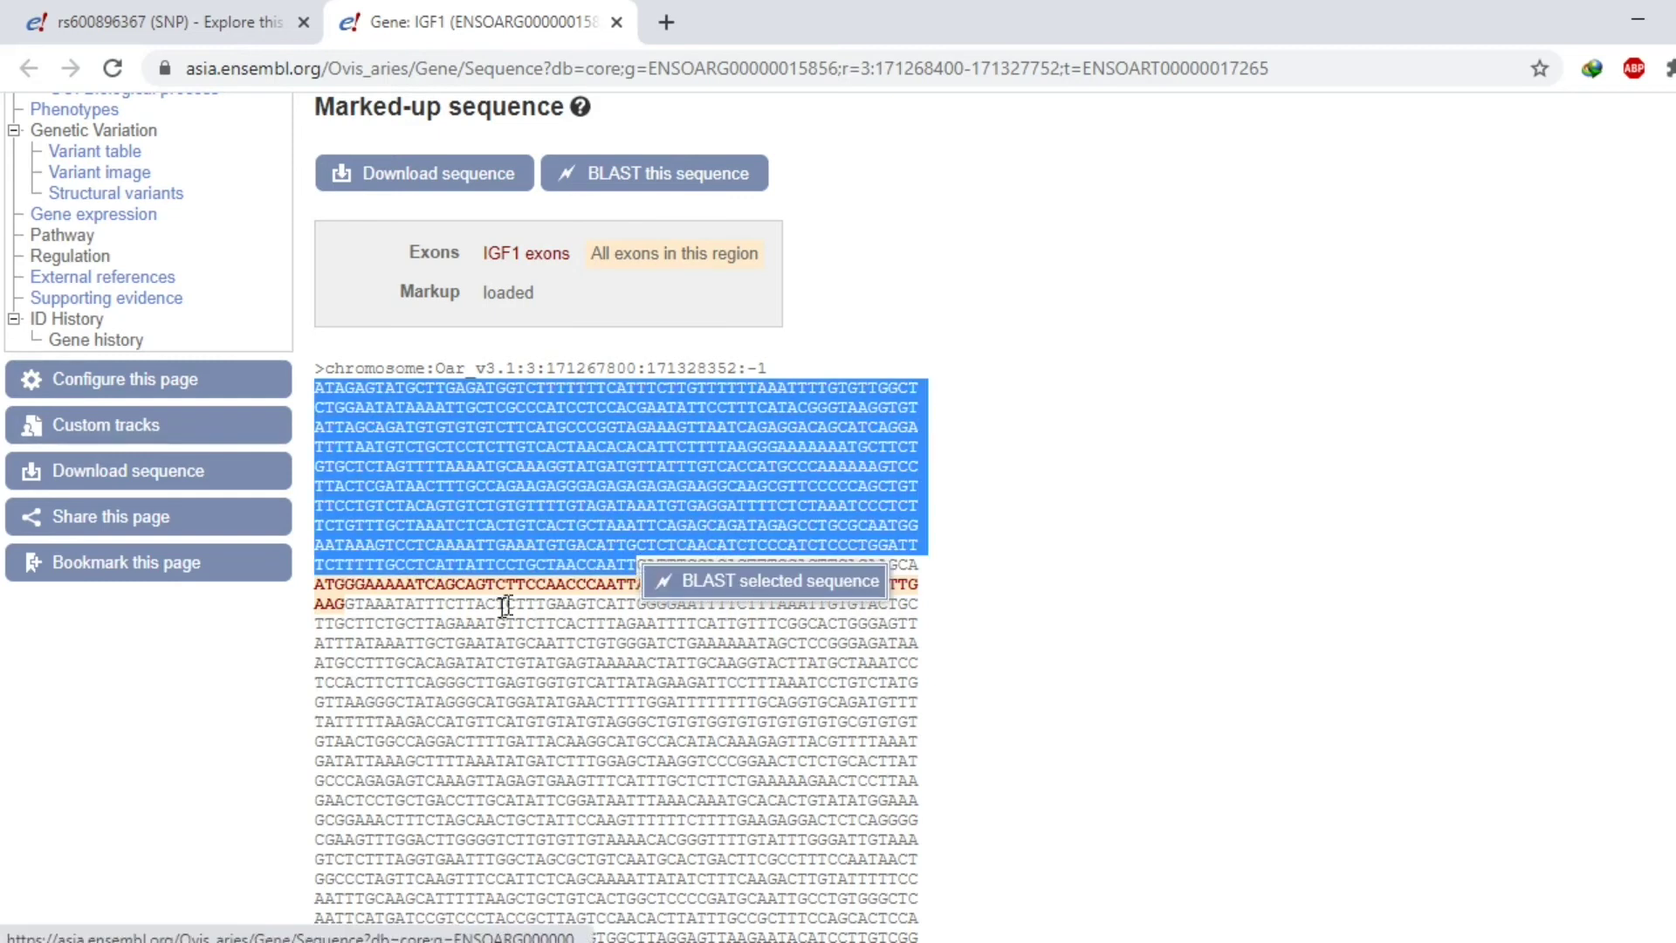
left_click(546, 628)
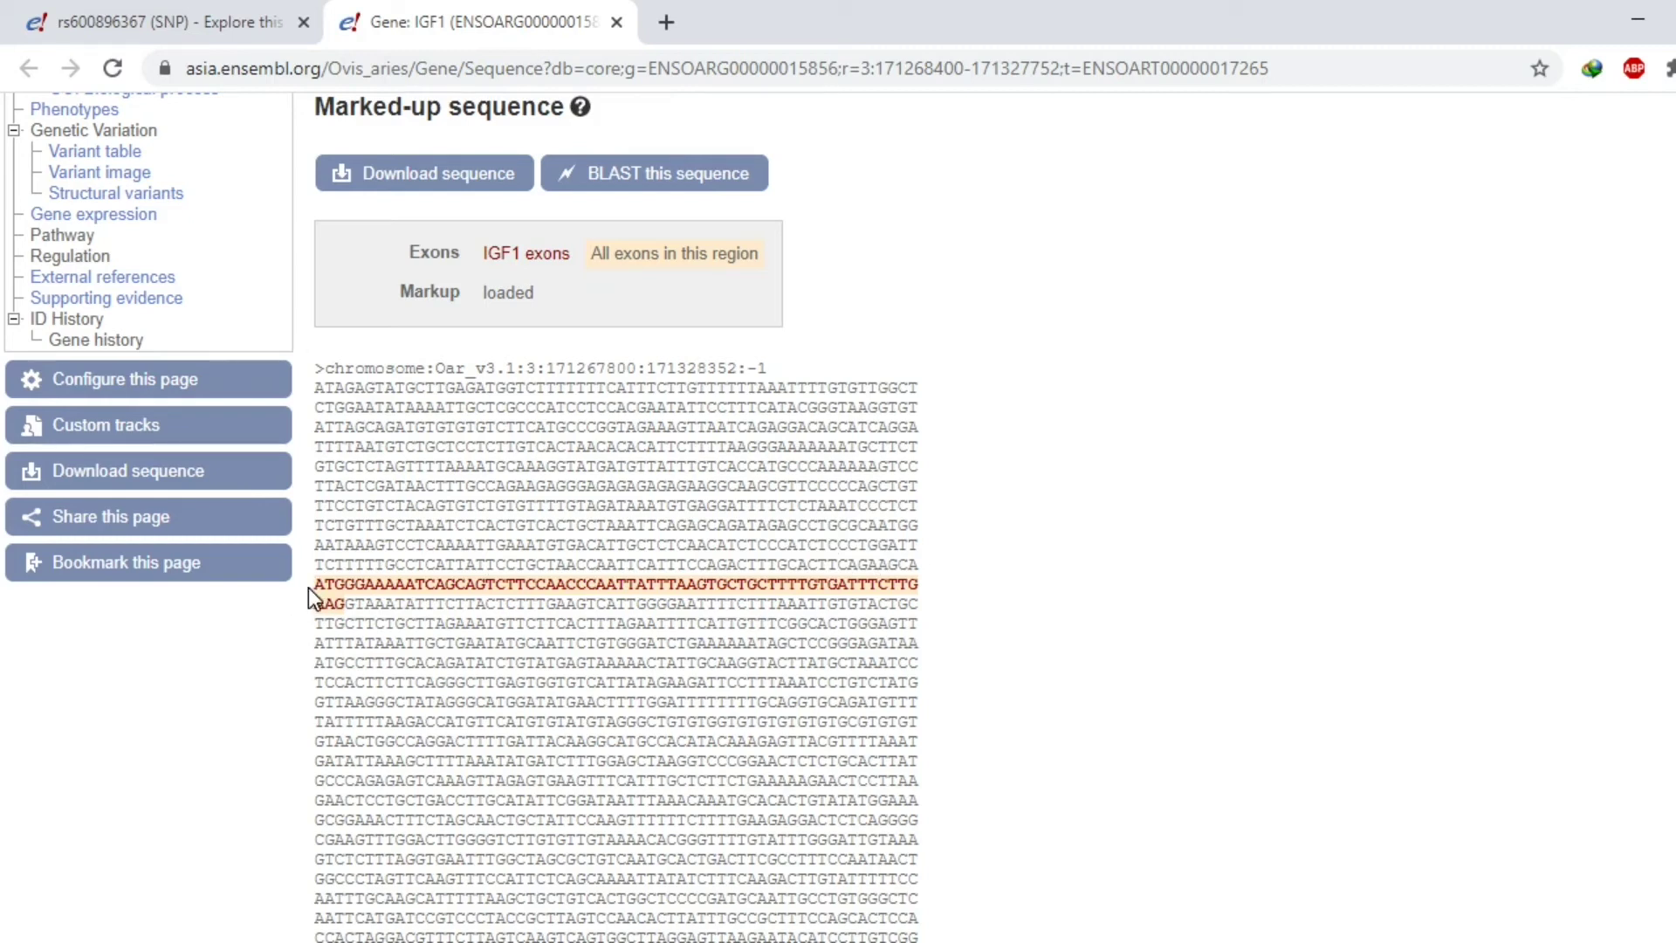
mouse_move(359, 596)
left_mouse_down()
mouse_move(385, 646)
mouse_move(364, 605)
left_mouse_up()
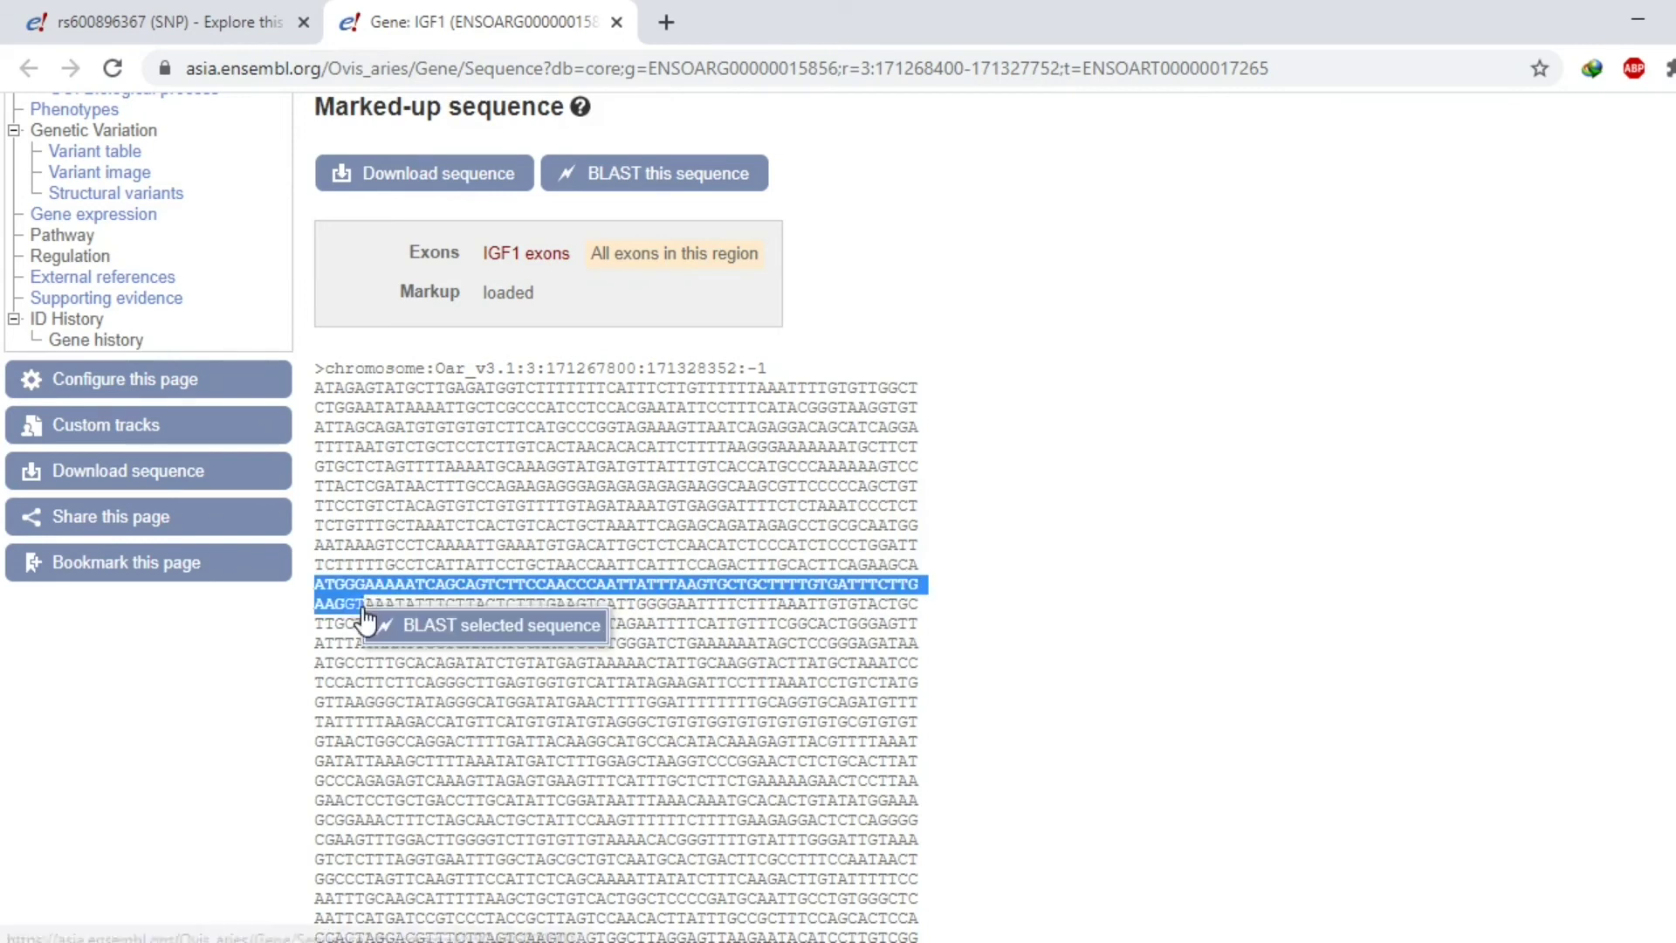
left_click(427, 721)
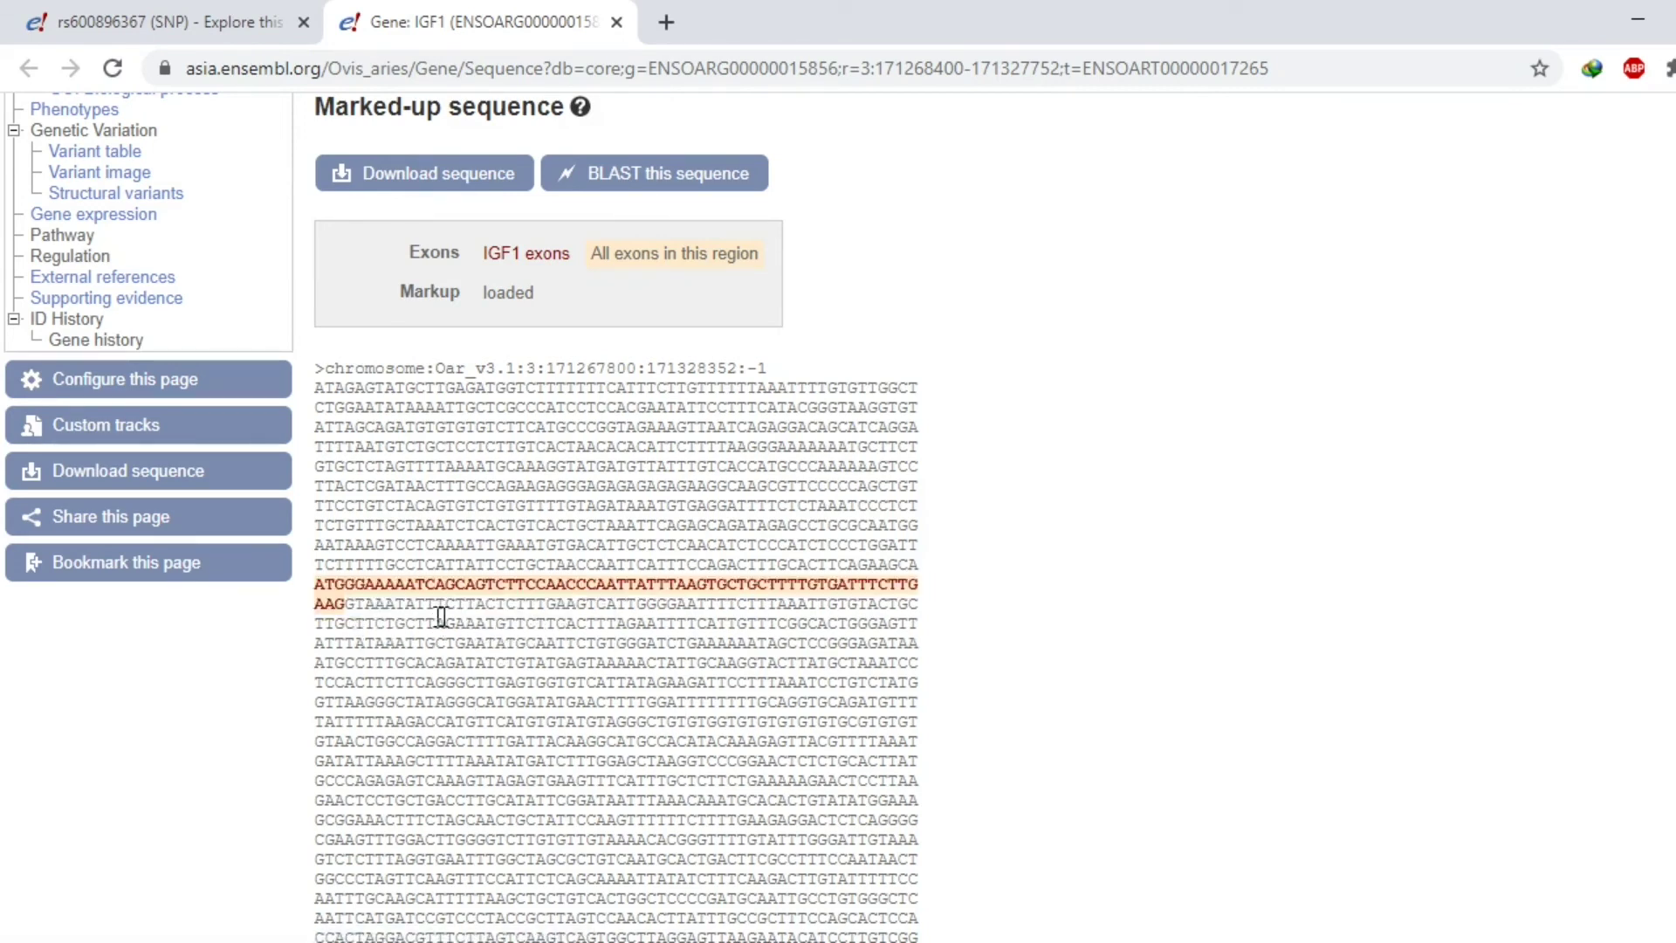
left_click_drag(442, 616, 697, 346)
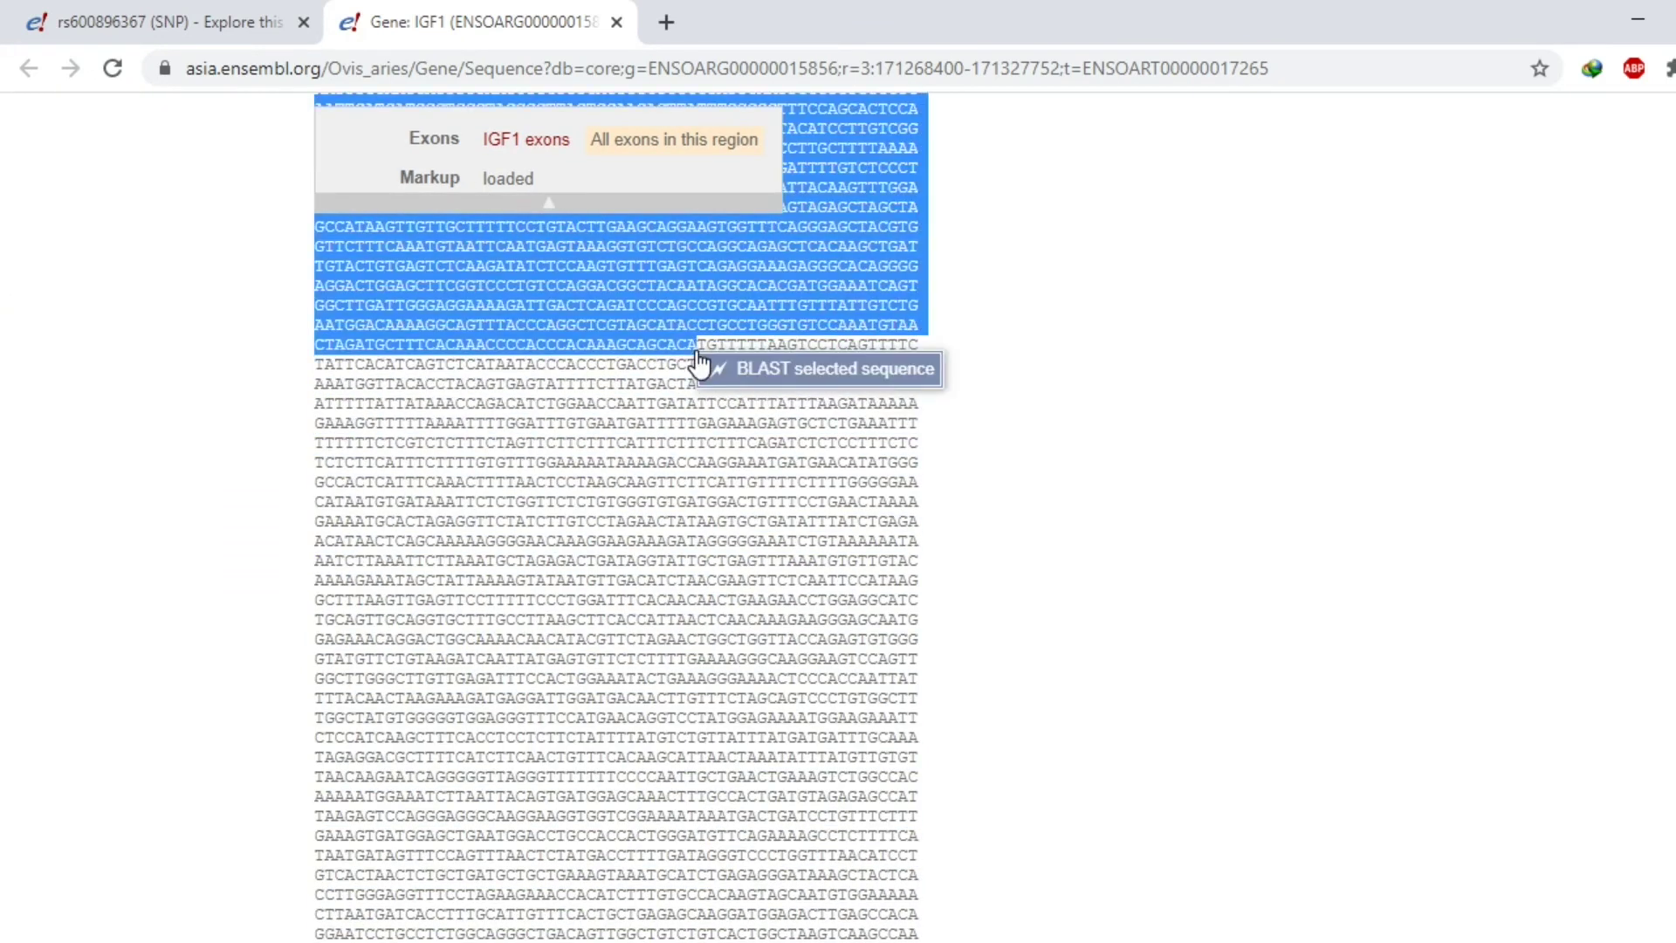
left_click(599, 496)
scroll(599, 496, "down", 5)
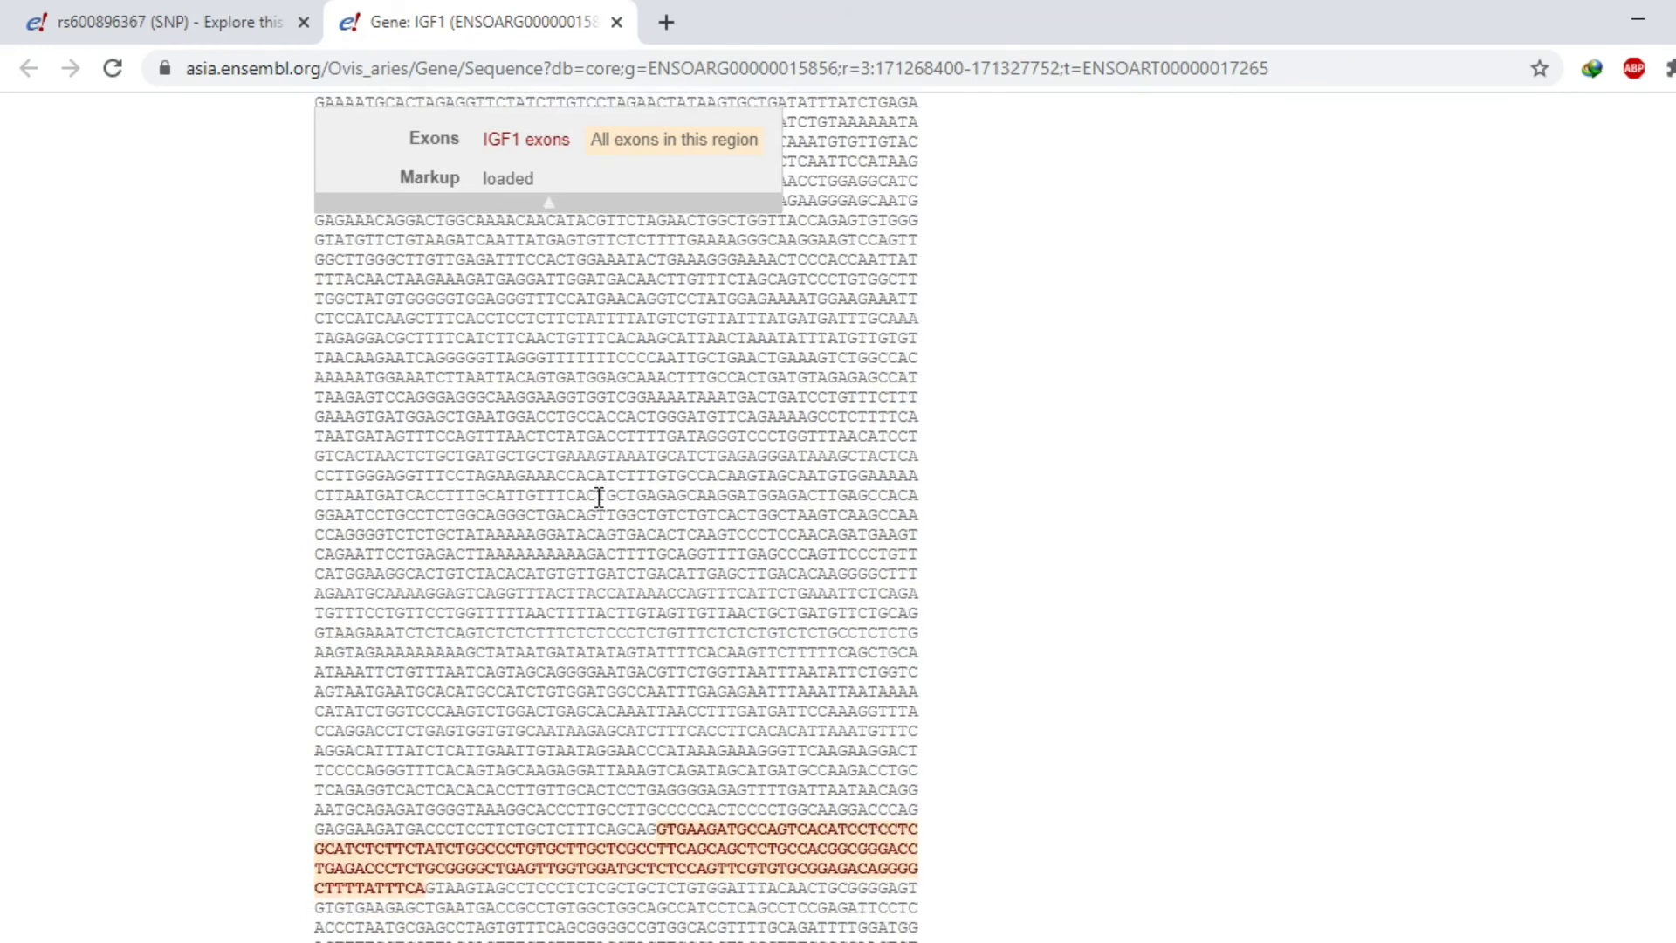
scroll(599, 495, "down", 3)
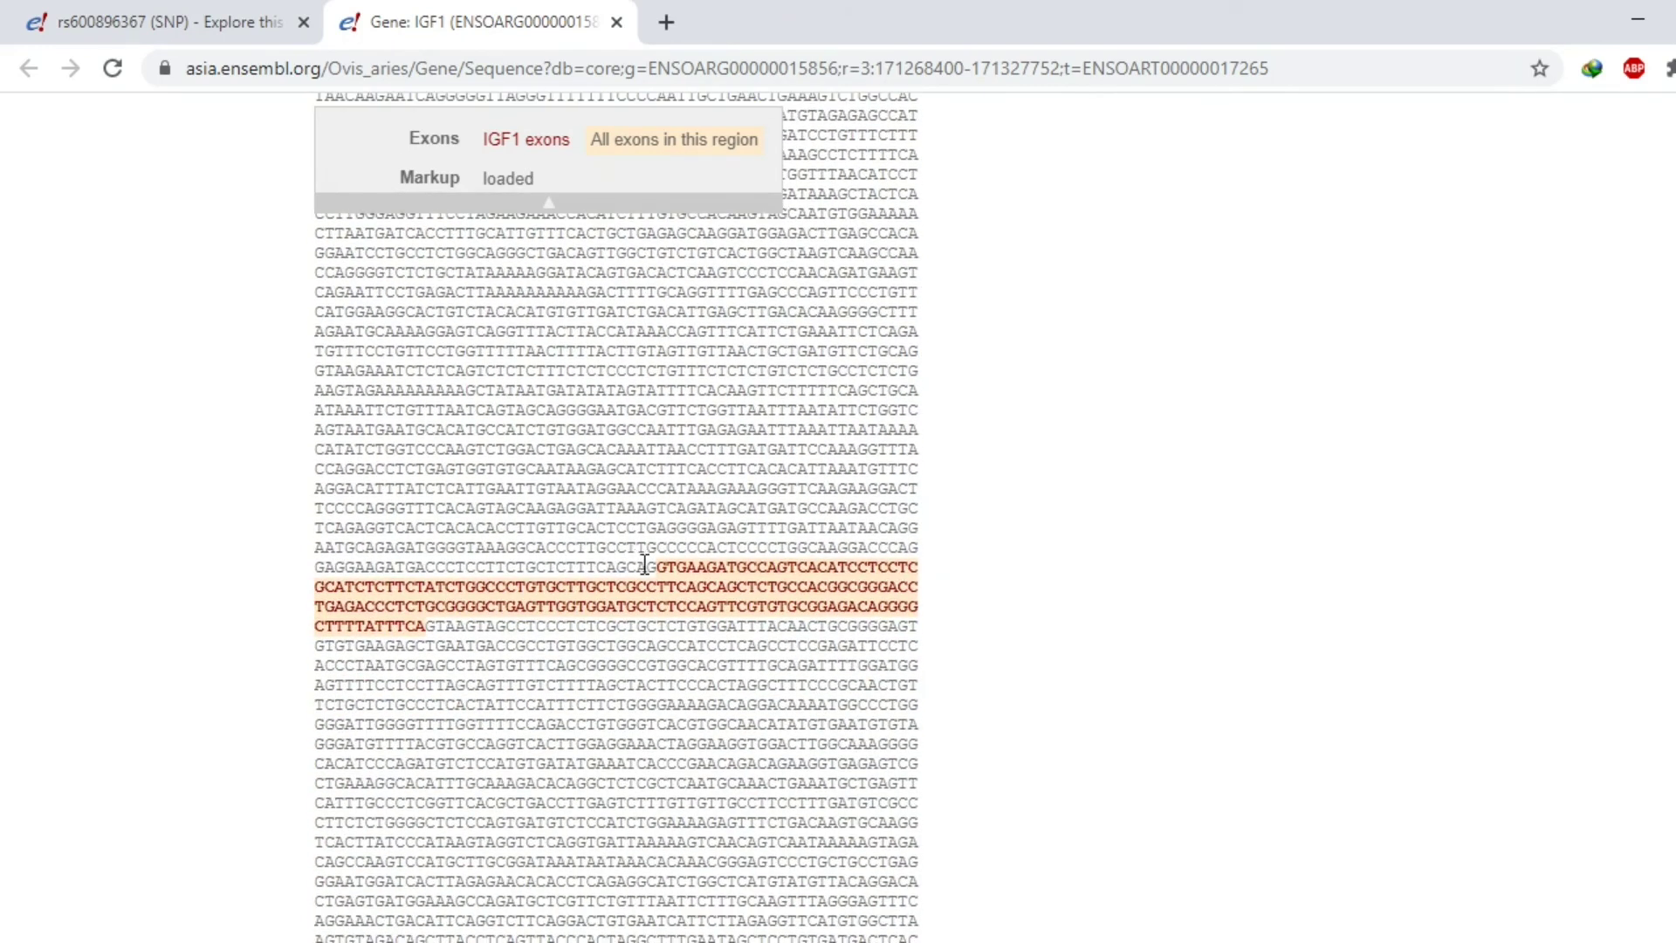
left_click_drag(644, 565, 436, 626)
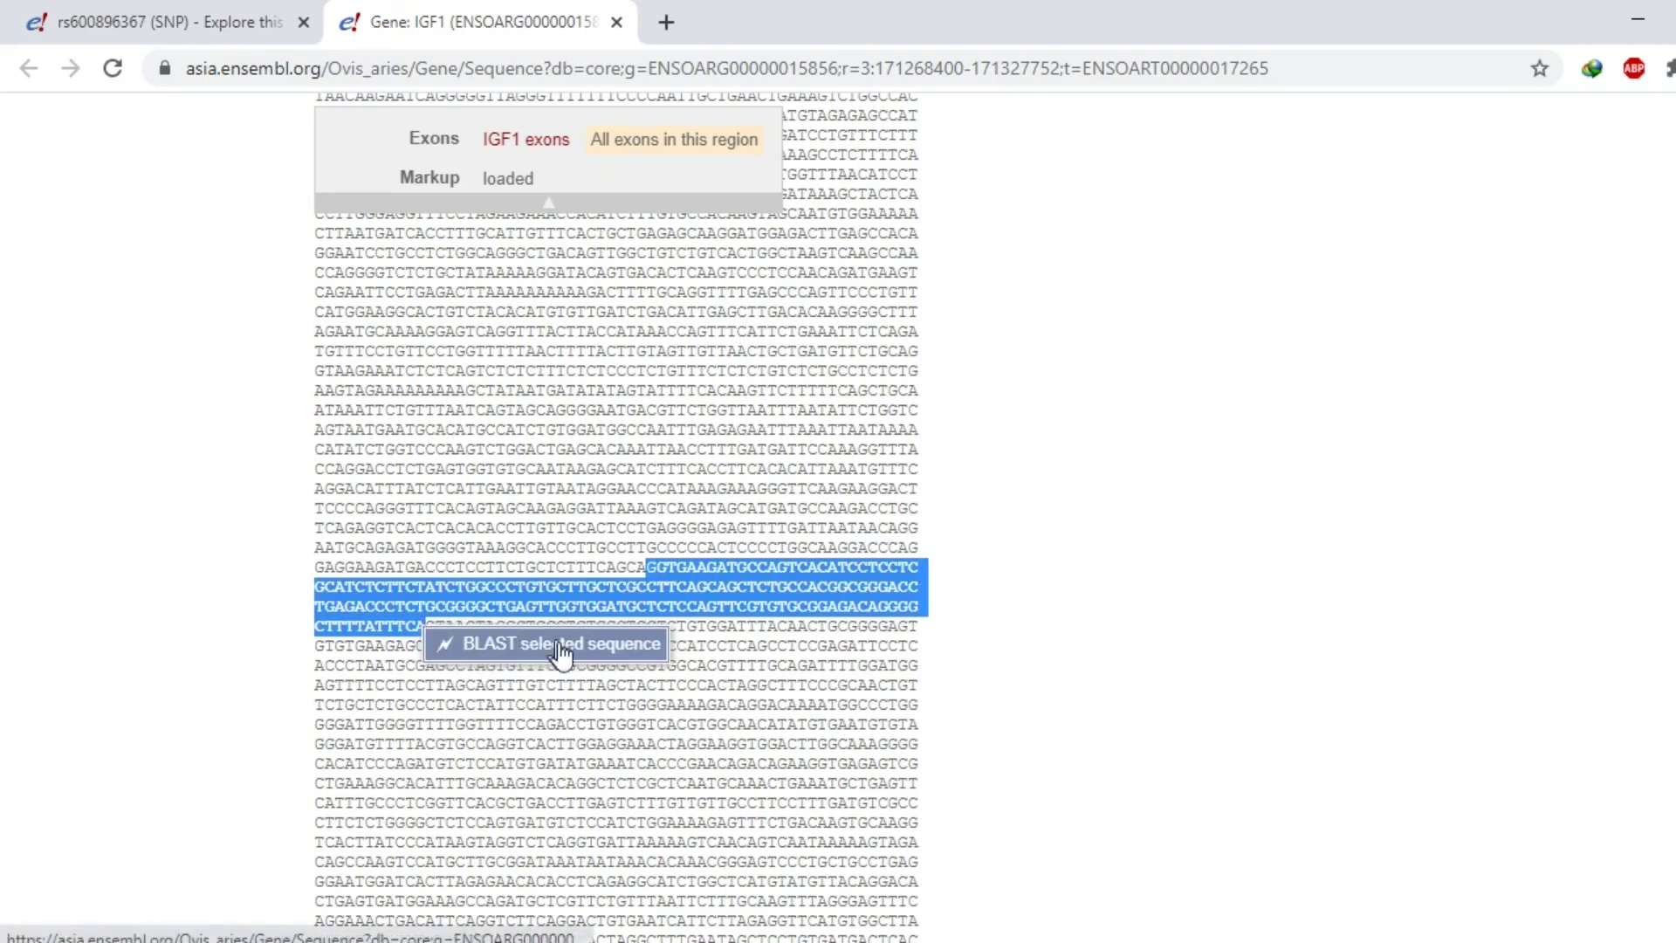
left_click(808, 706)
scroll(809, 706, "up", 12)
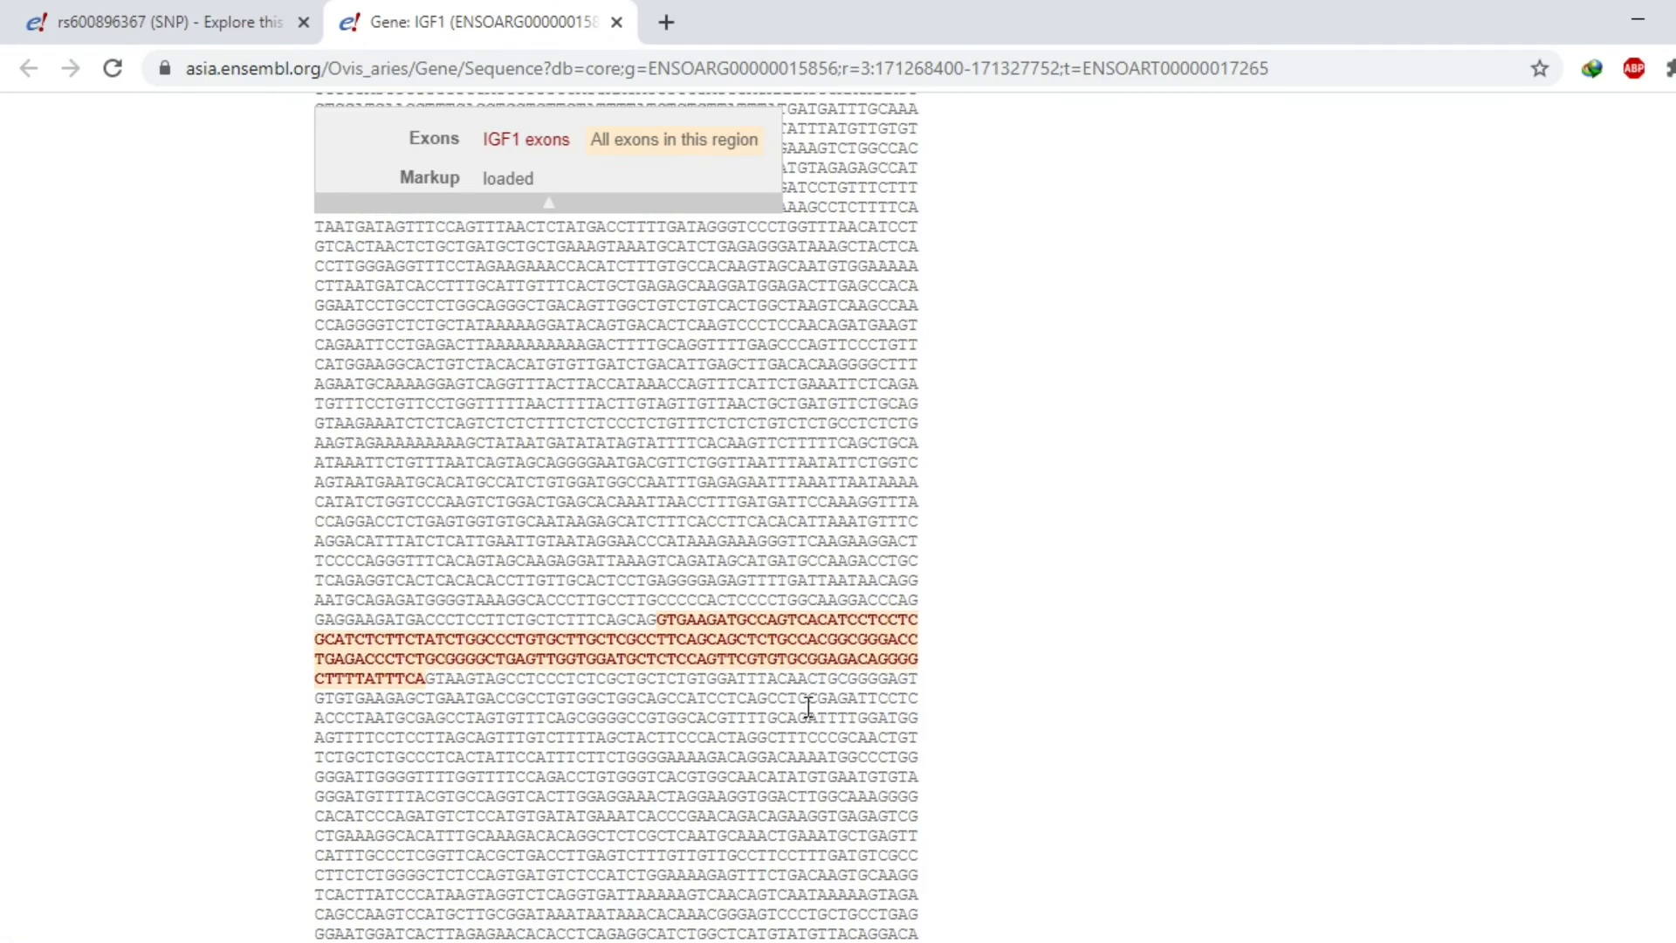
scroll(808, 706, "up", 5)
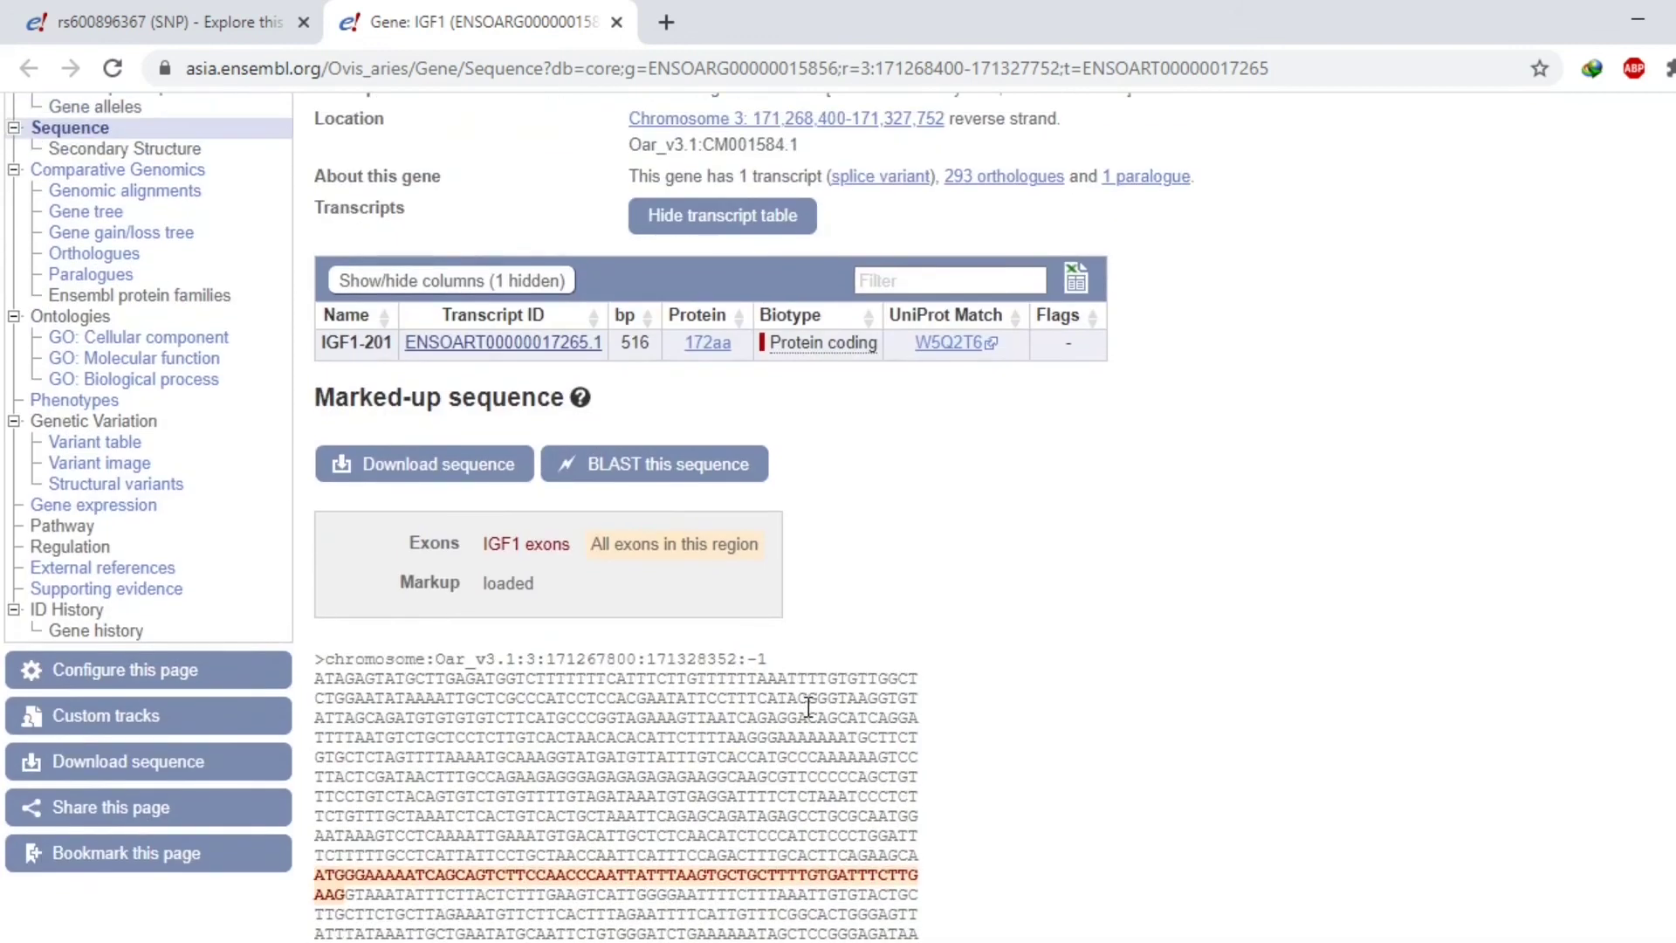
Download the IGF1 genomic sequence as FASTA with 600-base 5' and 3' flanks, then return to rs600896367.
left_click(421, 462)
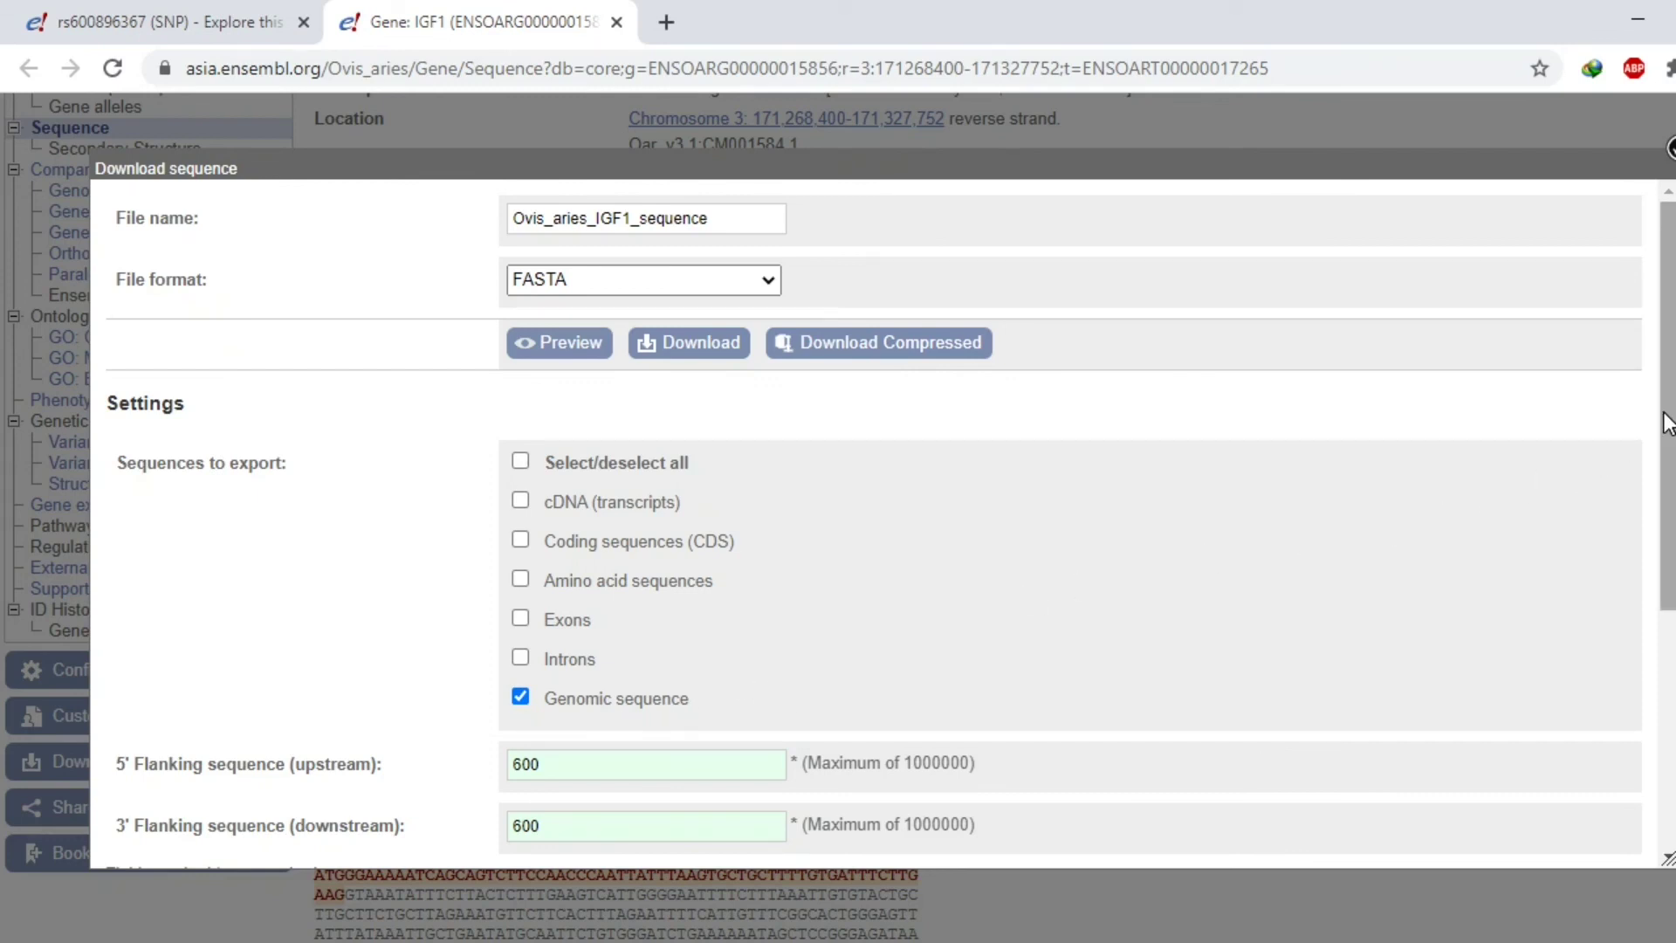
left_click_drag(1667, 424, 1664, 535)
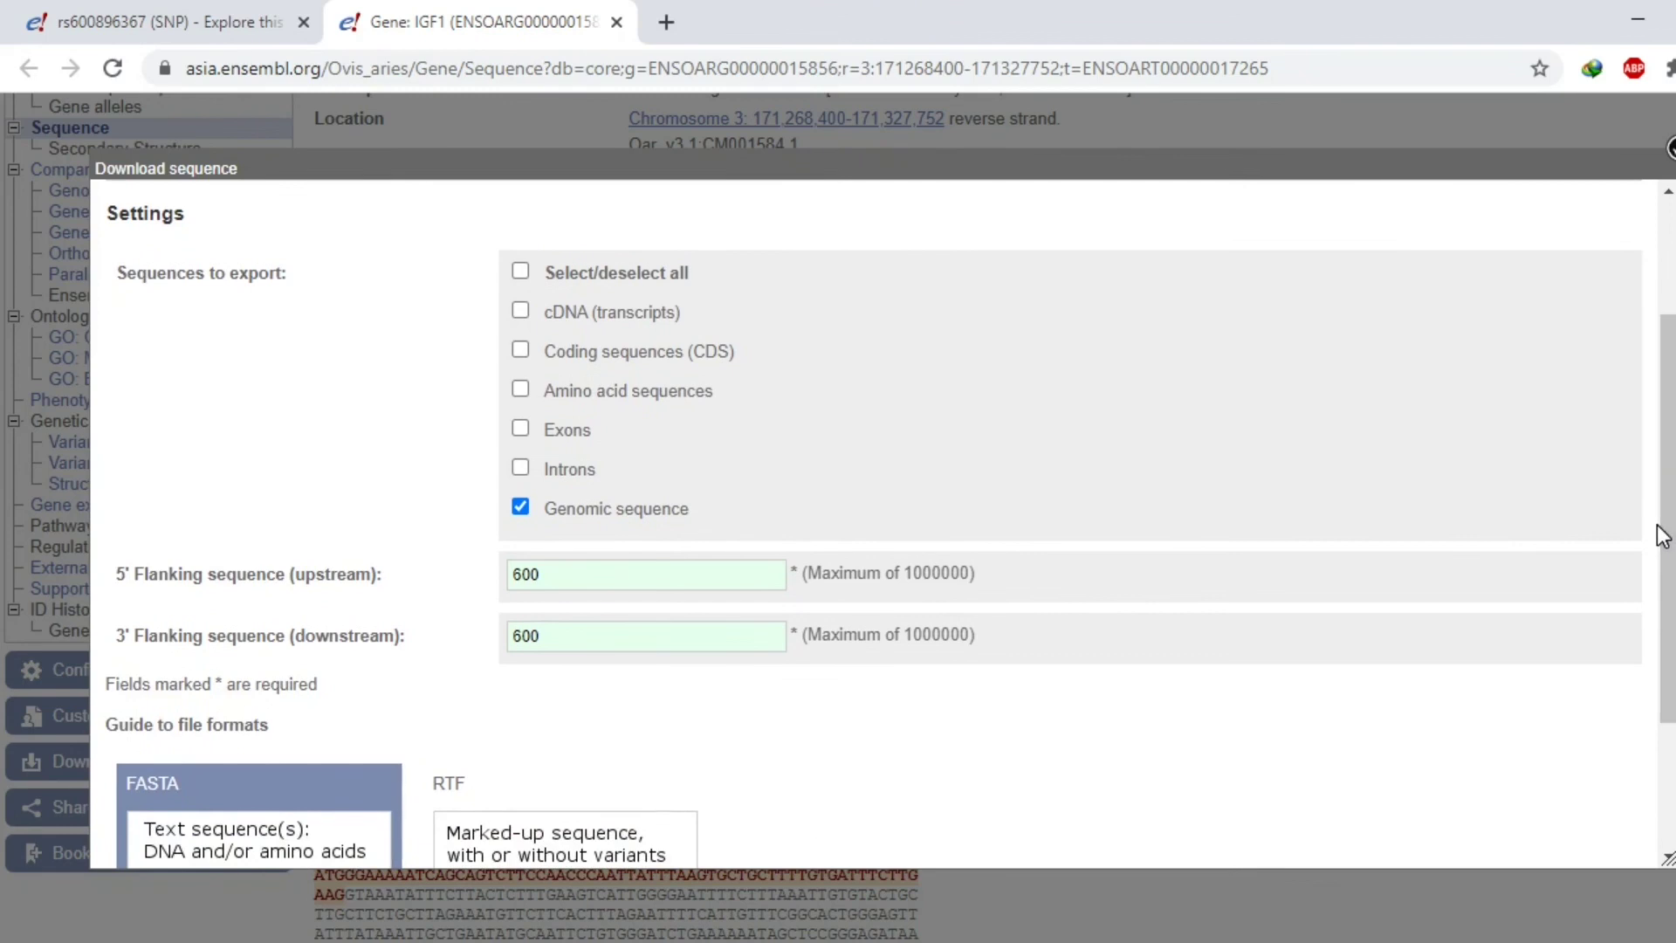
left_click(601, 574)
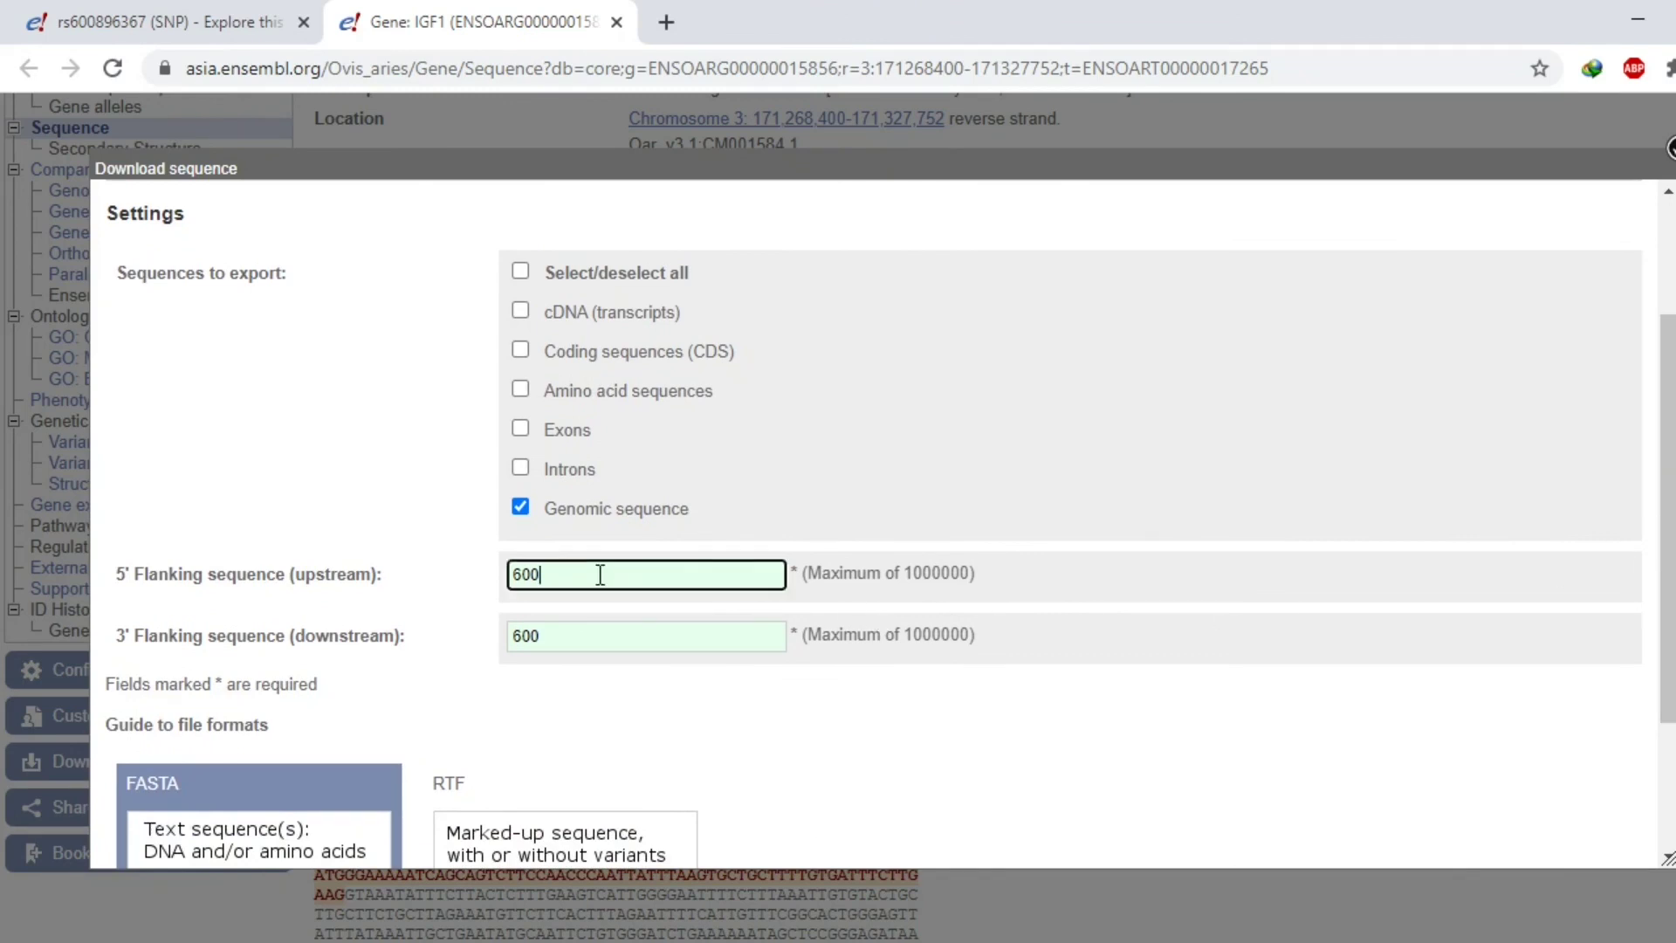
left_click(1159, 614)
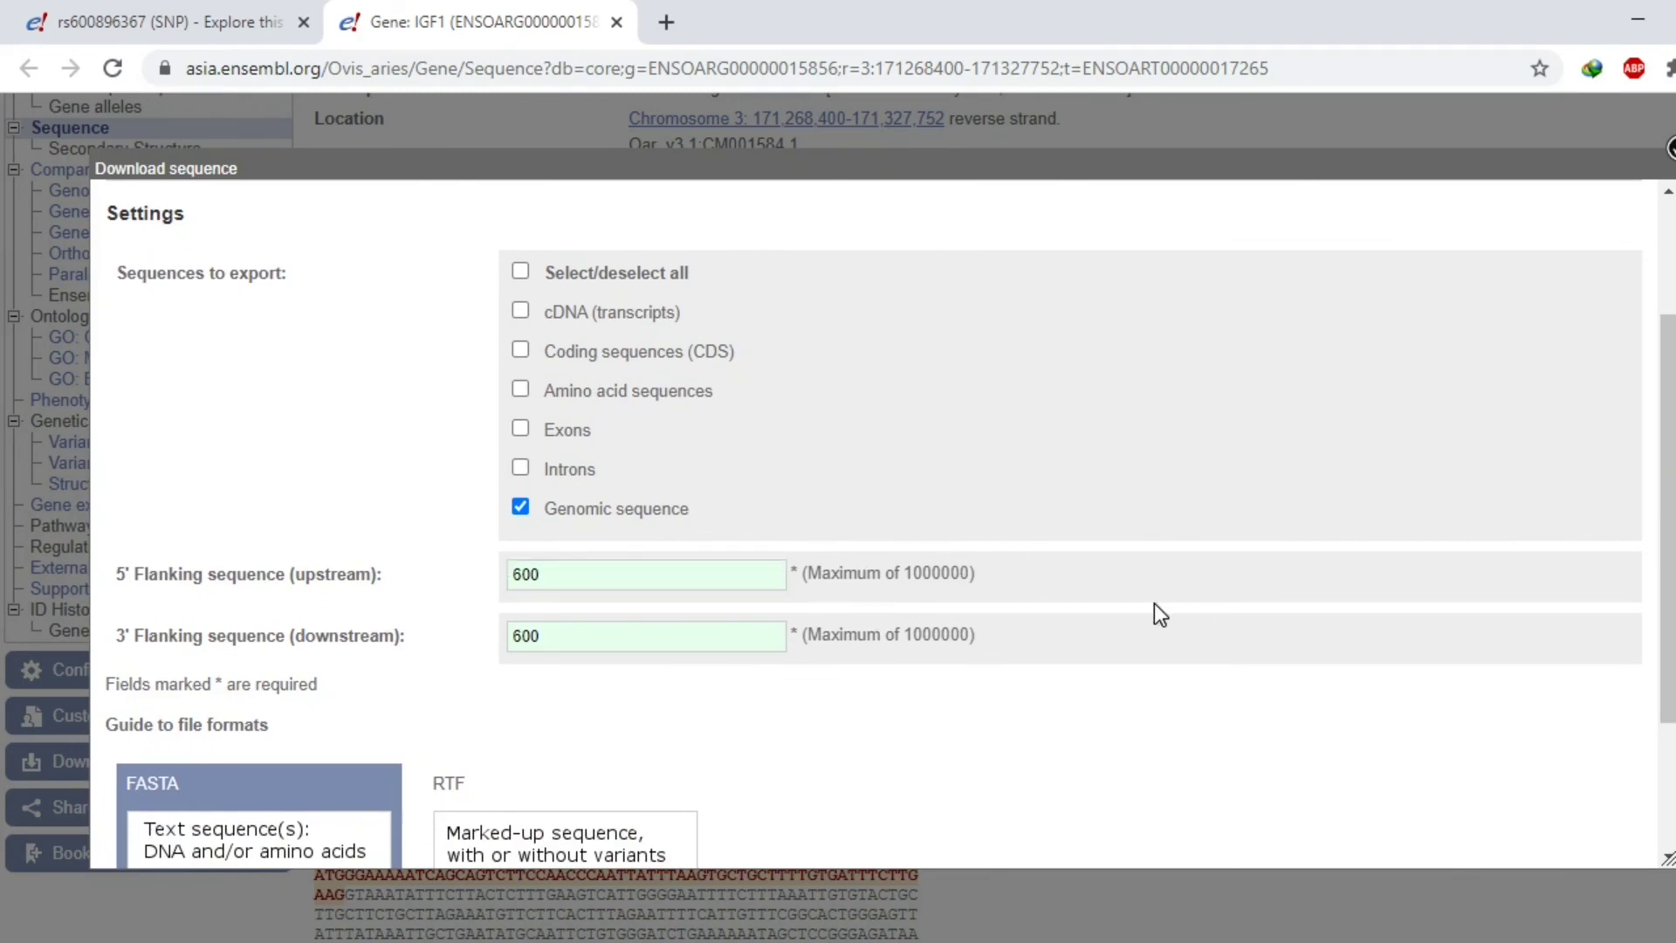
left_click(571, 644)
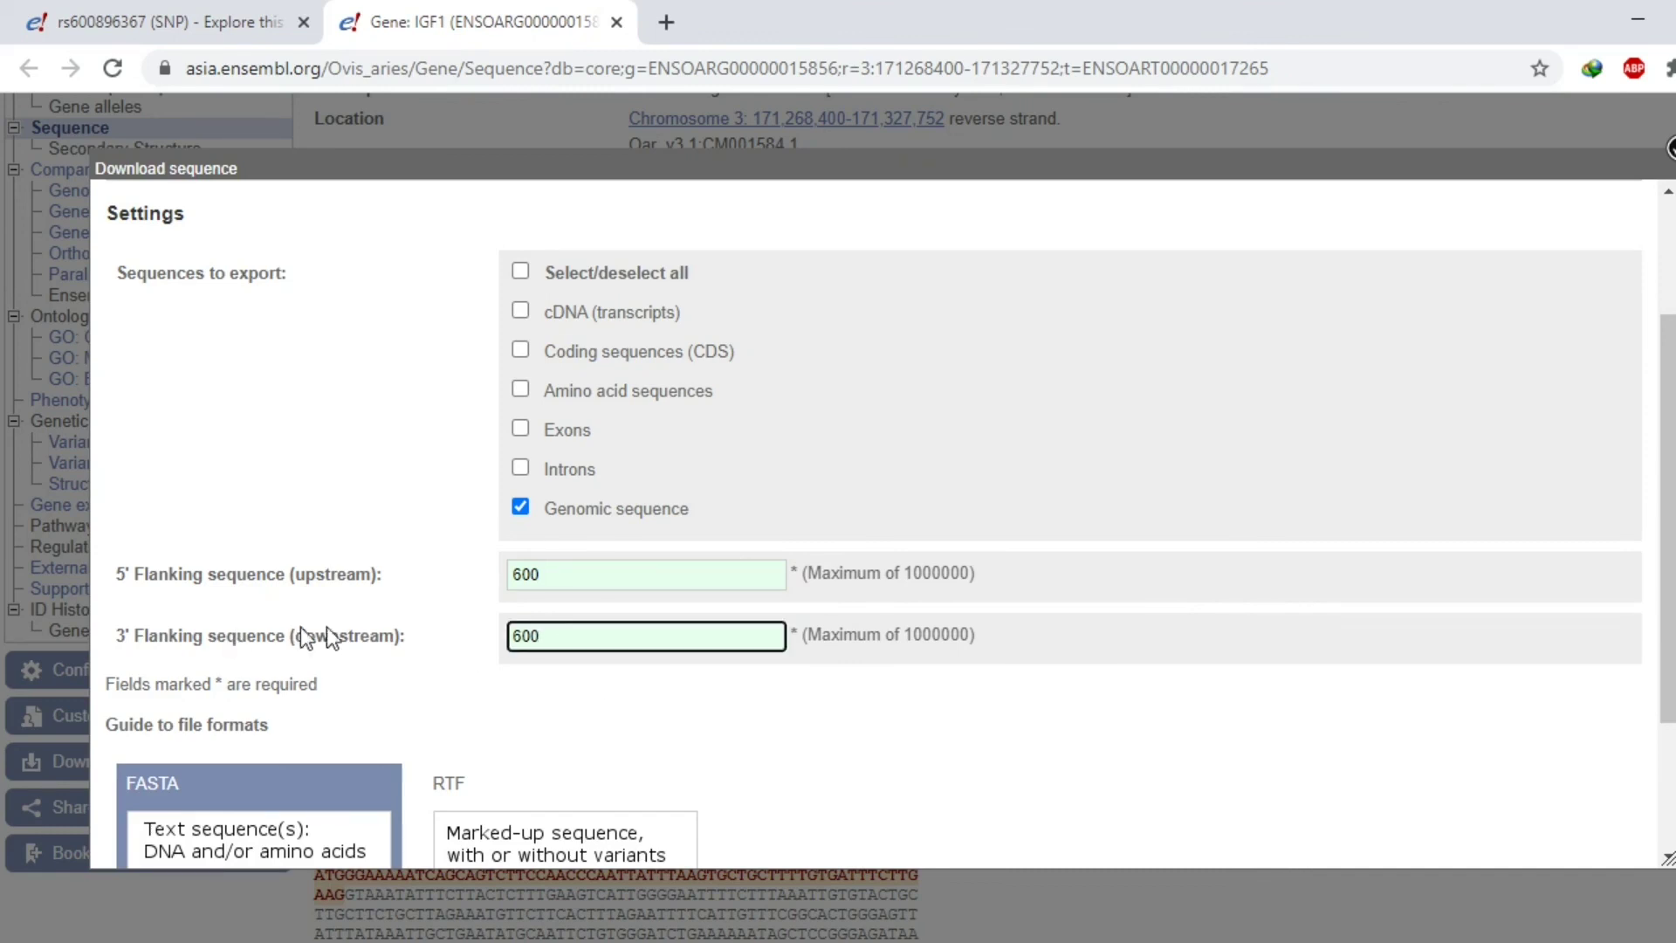
left_click(672, 714)
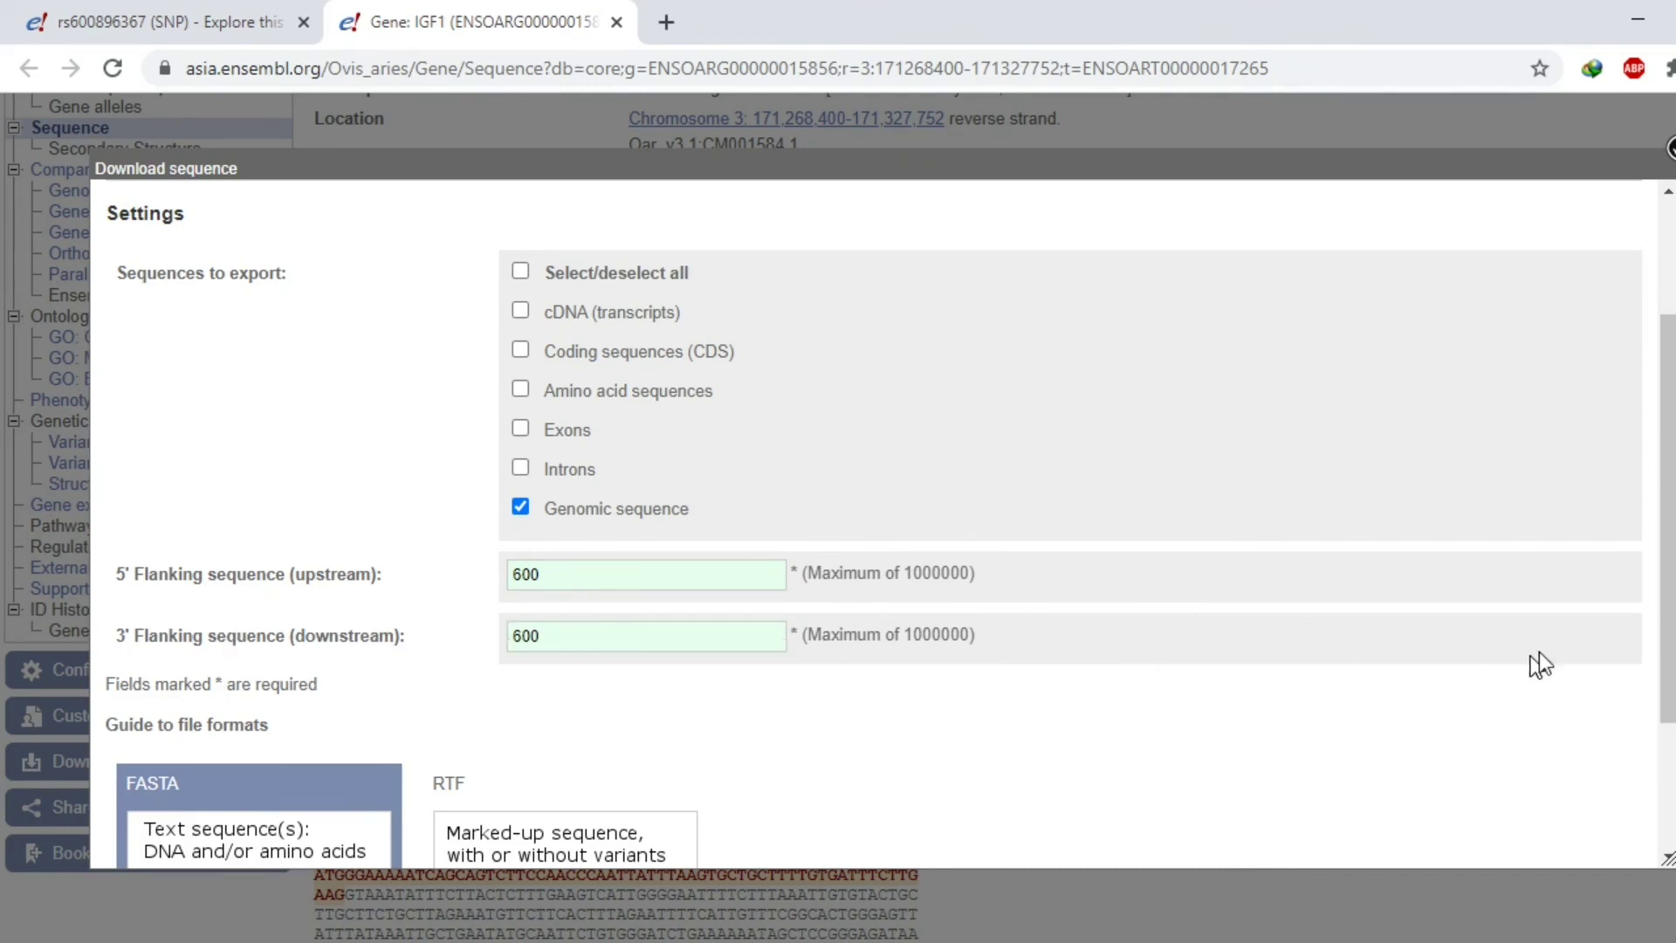
left_click_drag(1666, 573, 1672, 458)
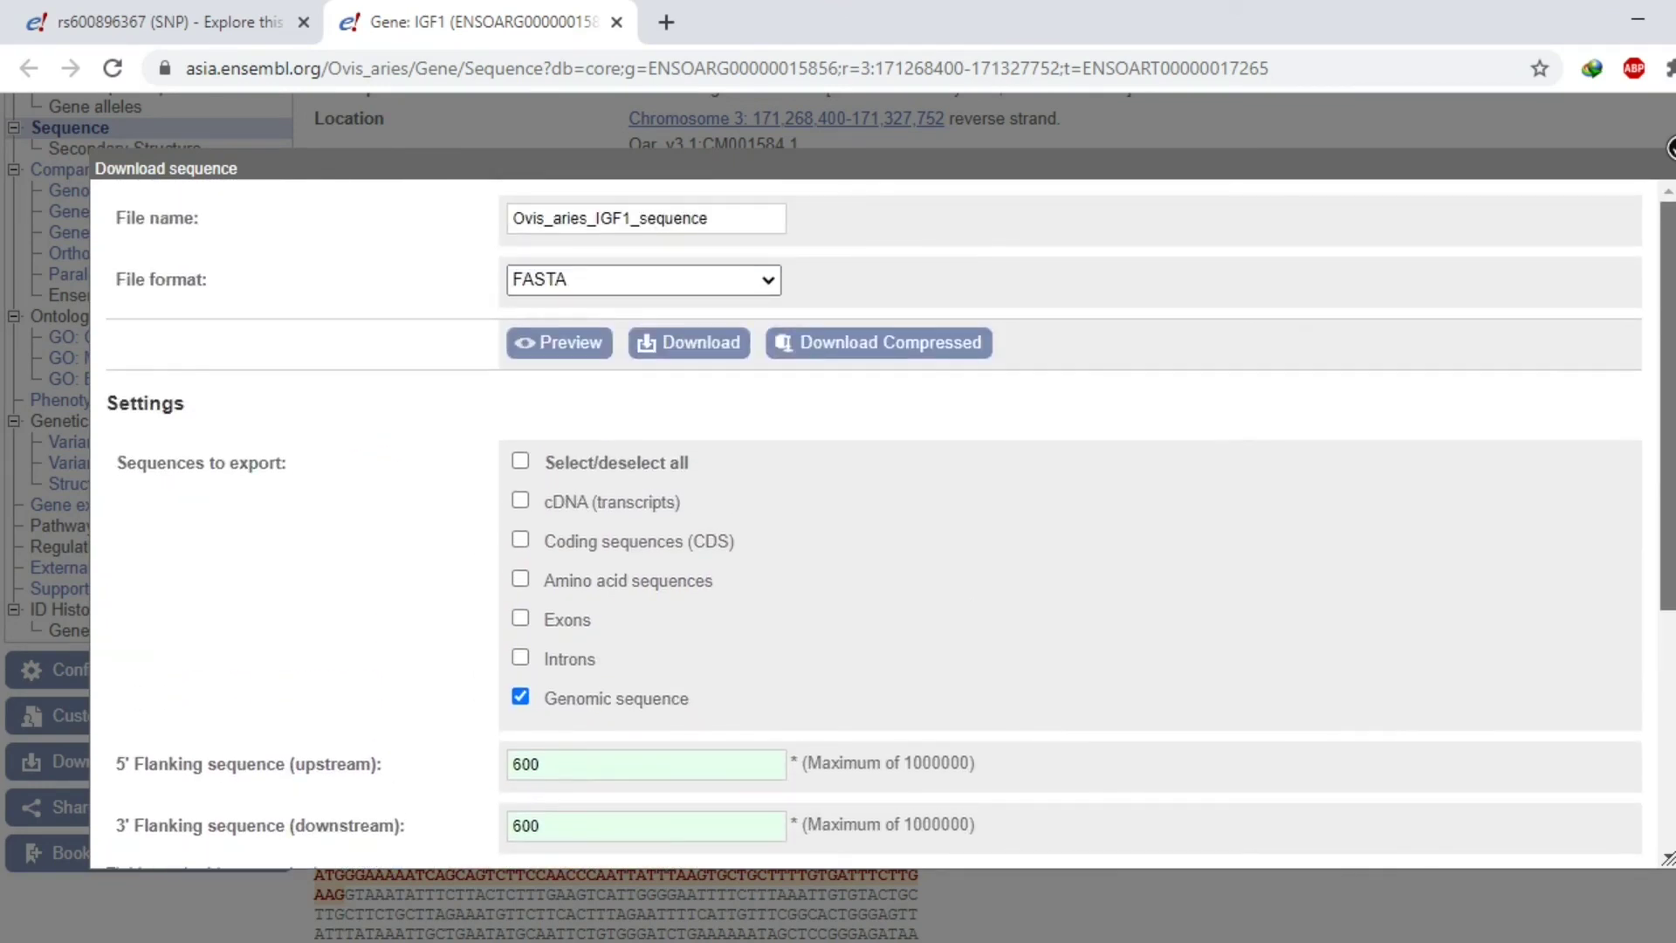
left_click(705, 343)
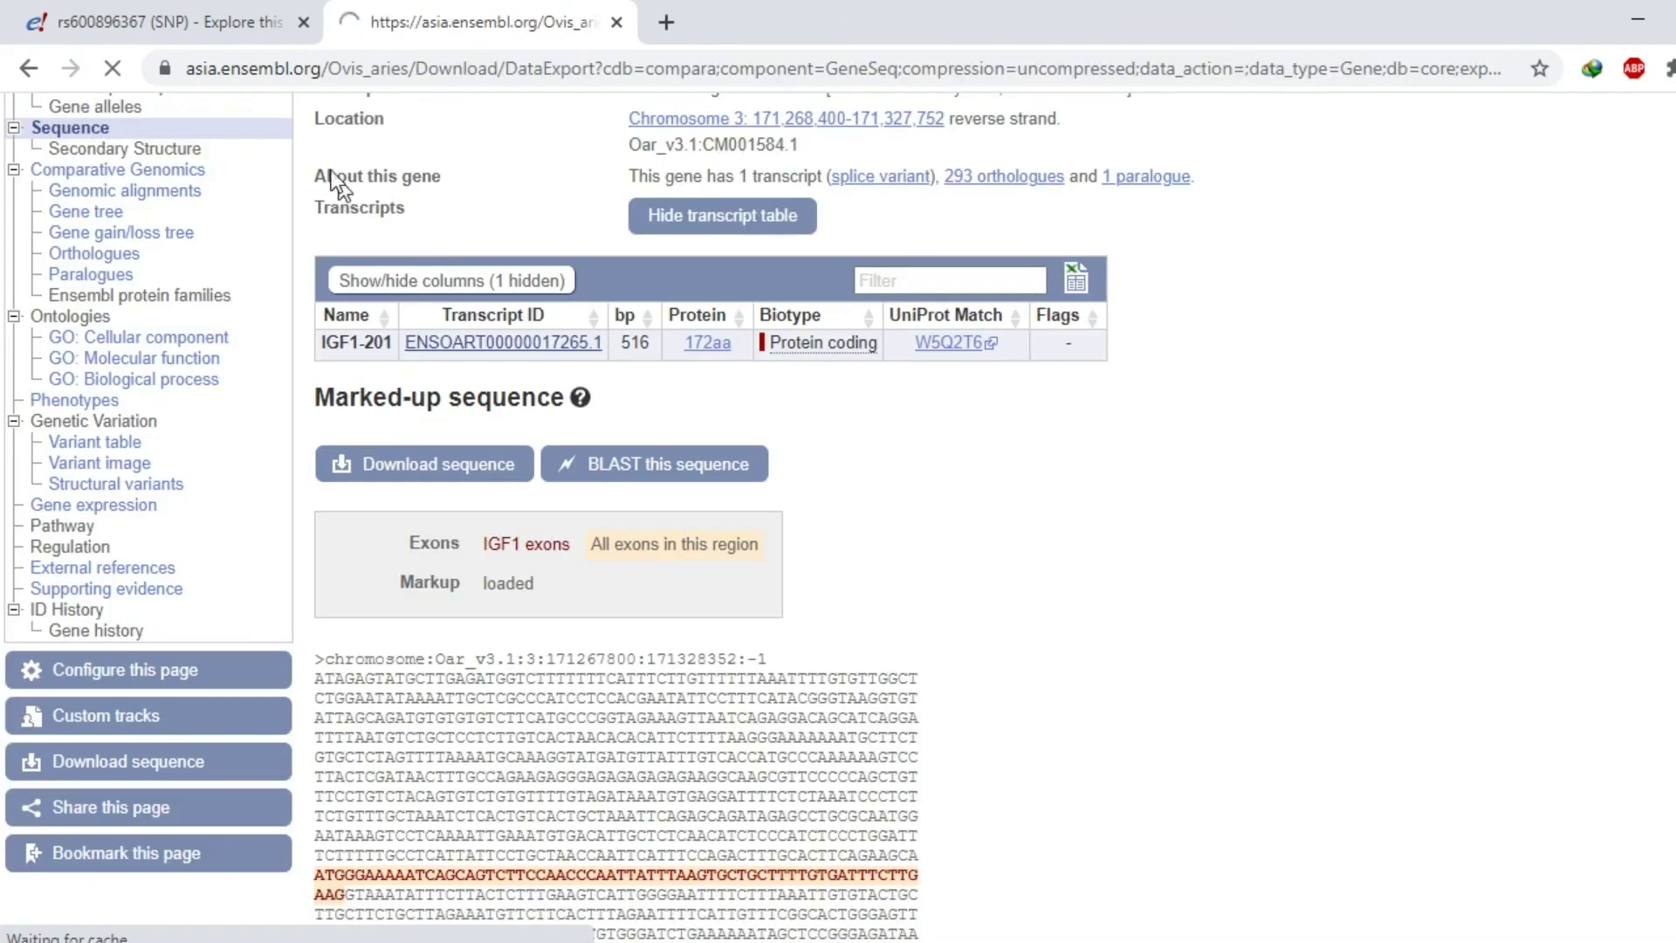
left_click(214, 32)
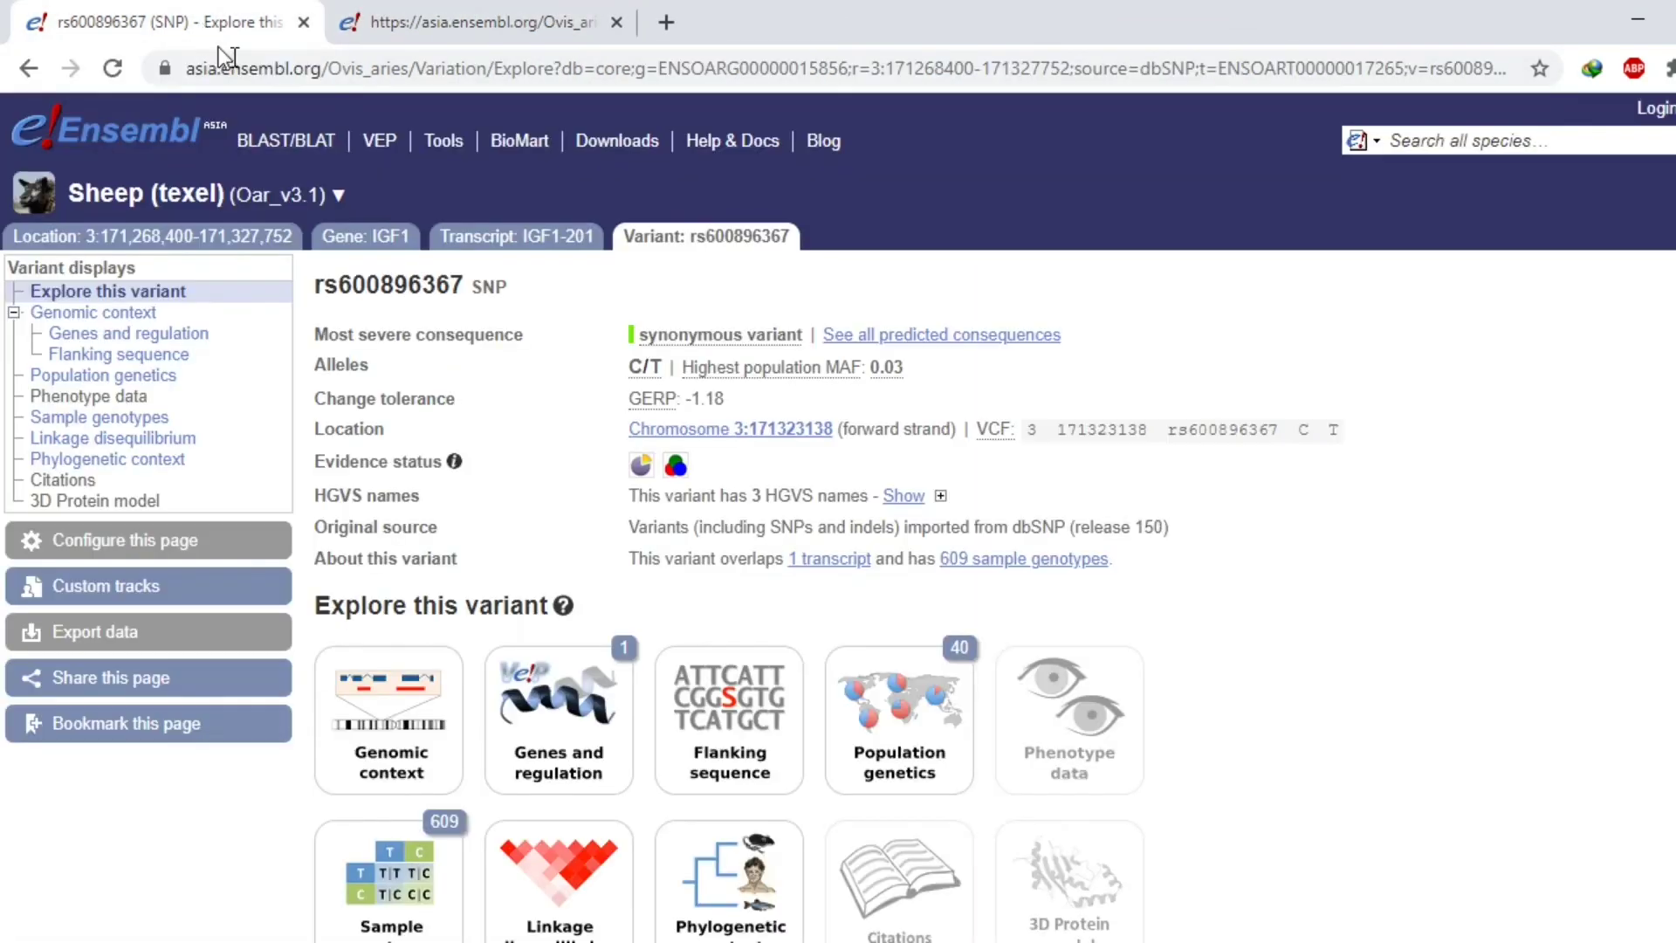